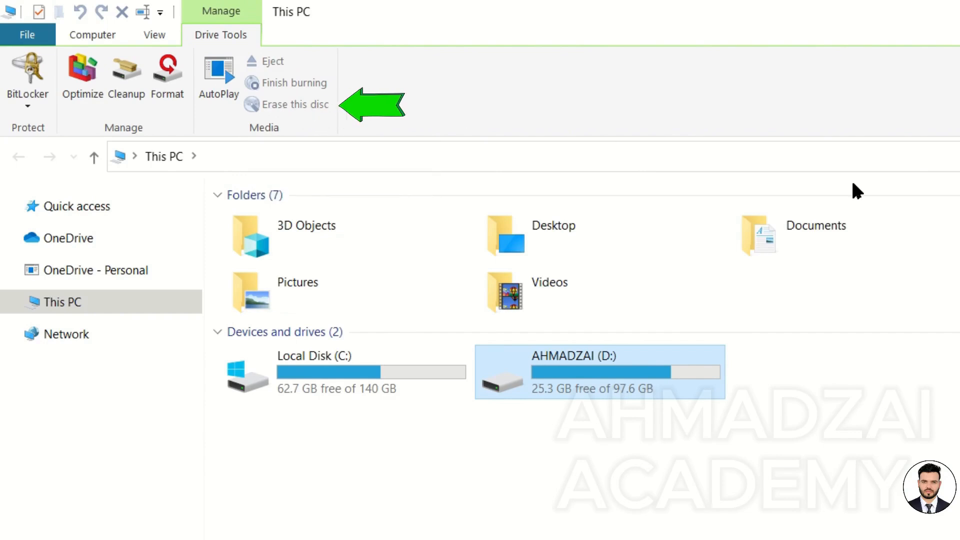
Display the AutoPlay choices for drive D: and dismiss them without choosing an action
click(806, 492)
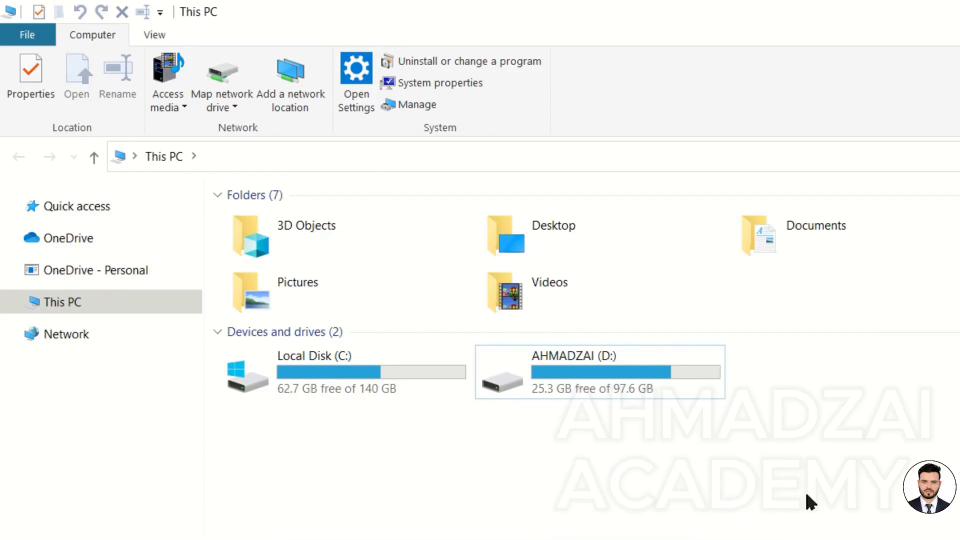
click(657, 374)
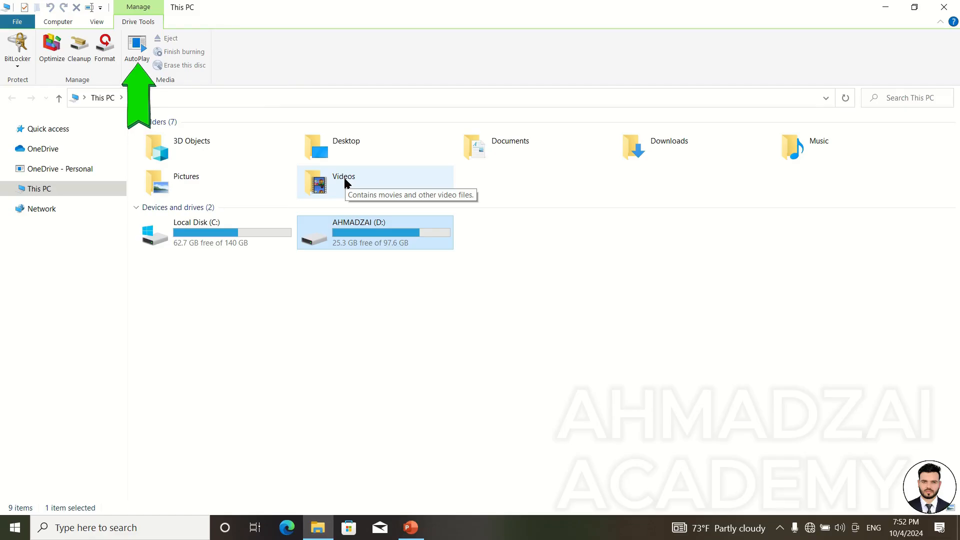
click(388, 291)
click(388, 248)
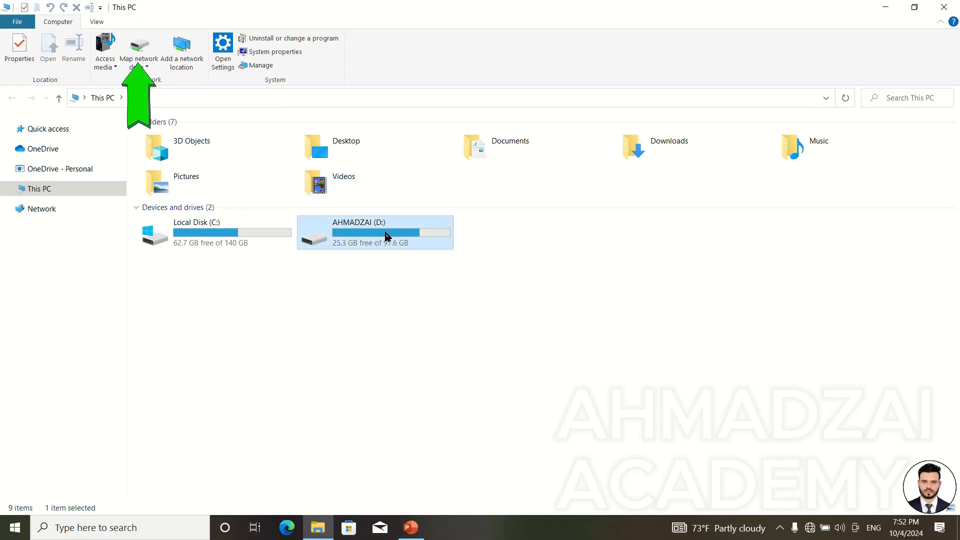
click(136, 46)
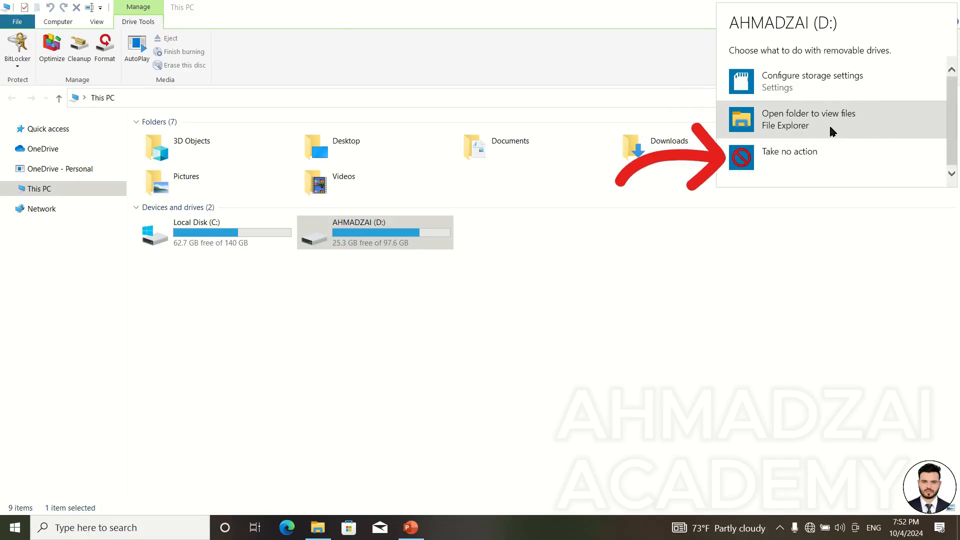
click(822, 296)
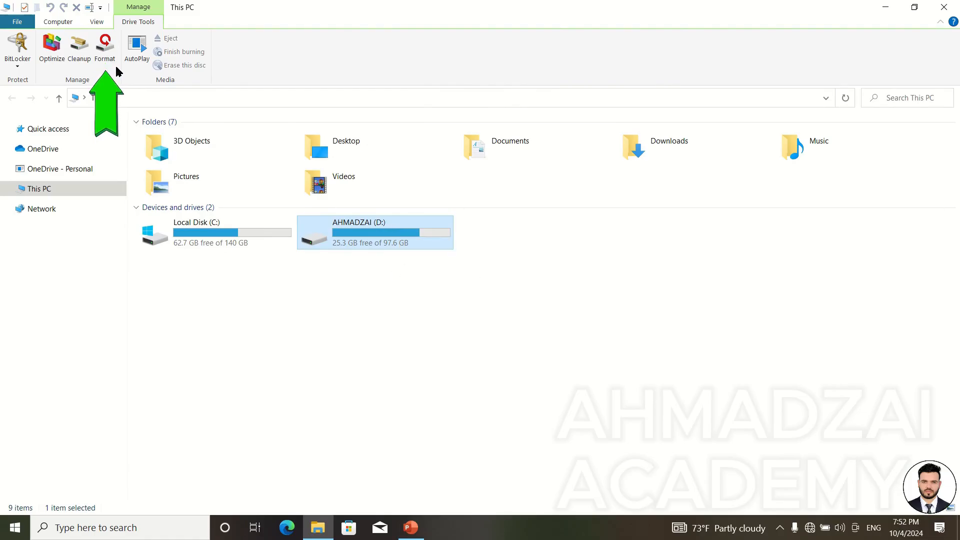
Review the View options and the drive management commands available for drive D:, including Format
key(alt)
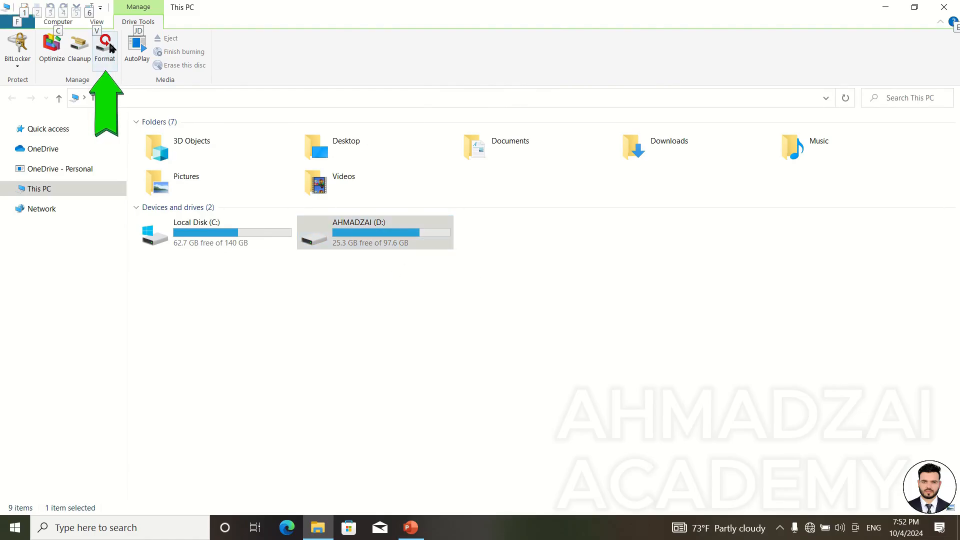
click(453, 333)
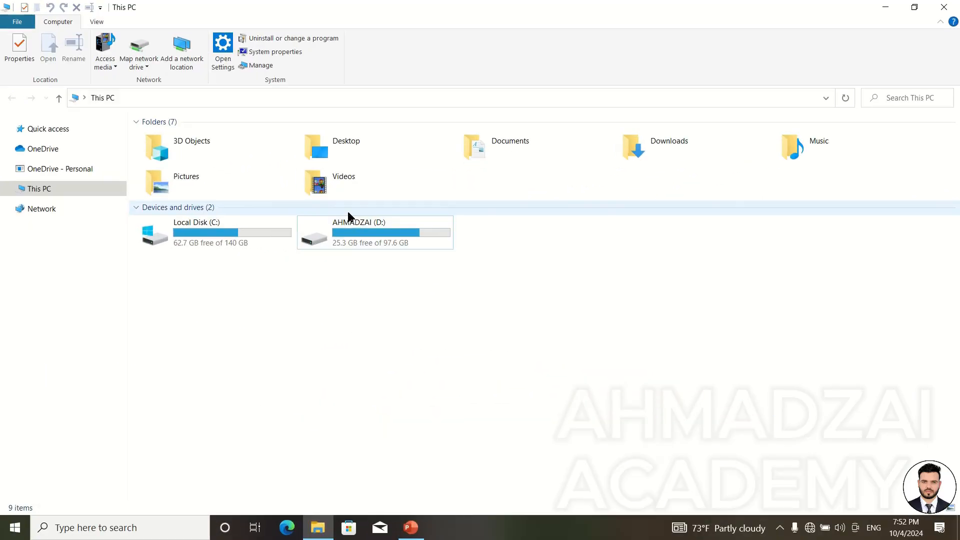
click(347, 225)
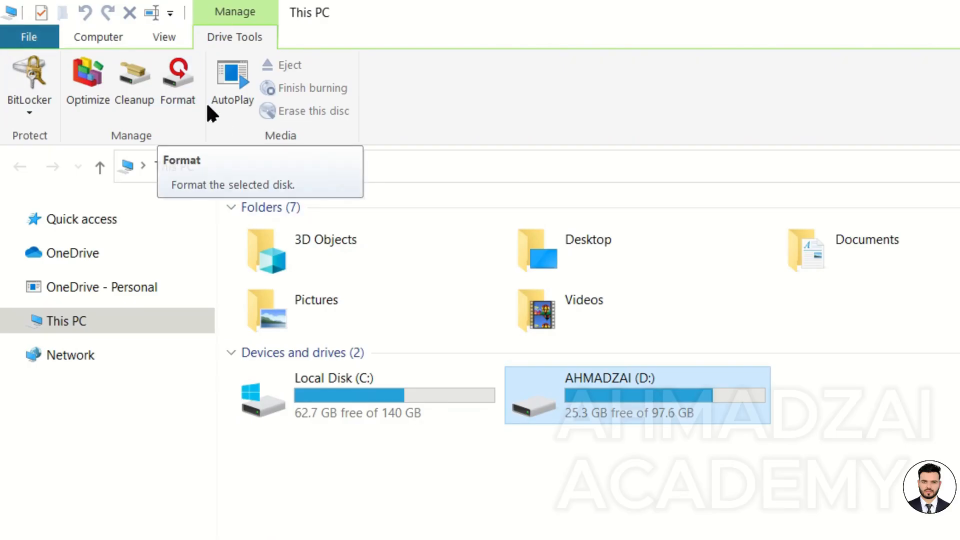
click(163, 37)
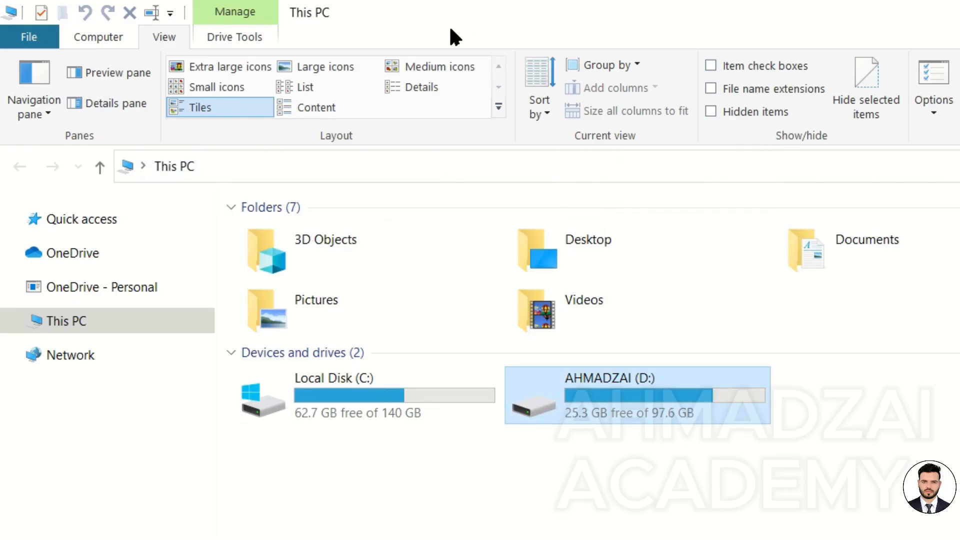
click(220, 36)
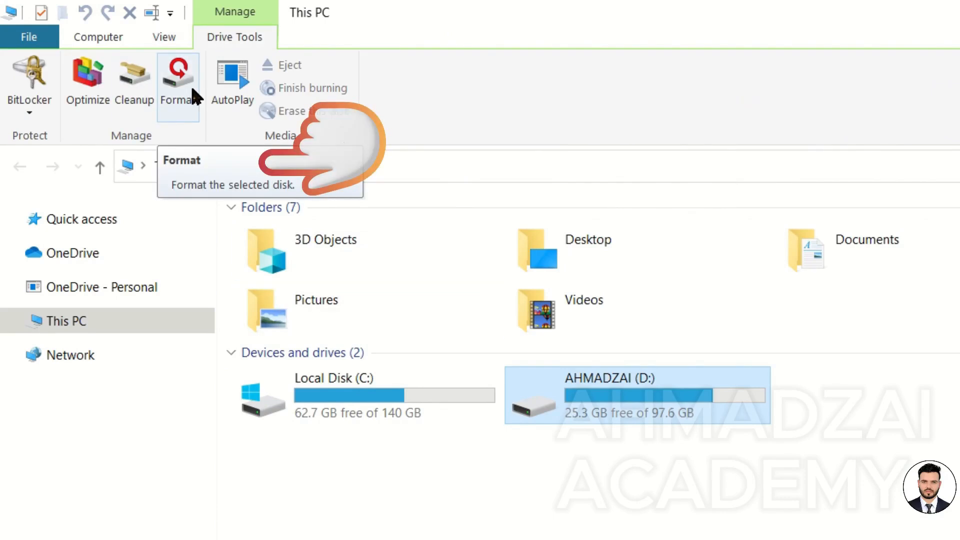
click(512, 470)
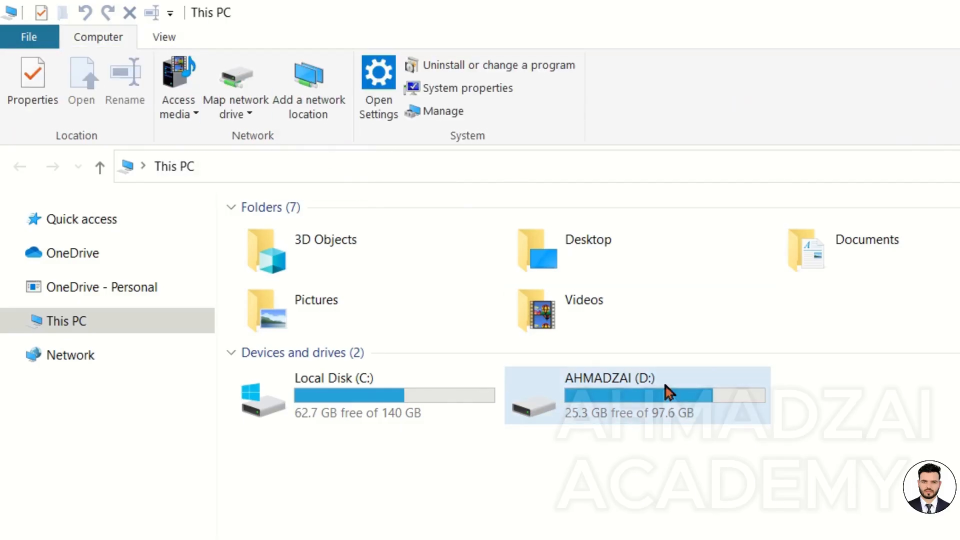
Display the ribbon's shortcut hints with drive D: selected, view the File commands, and dismiss them
click(664, 392)
key(alt)
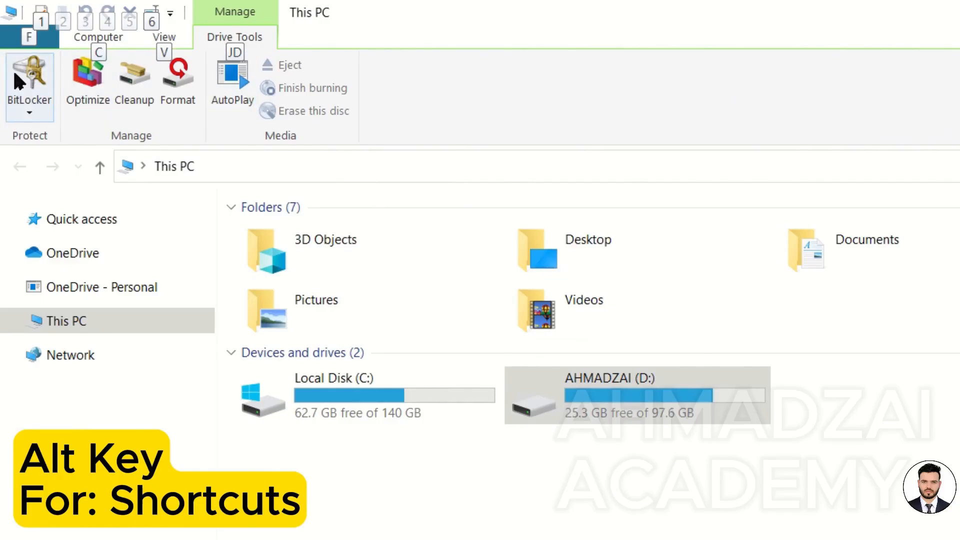
key(Escape)
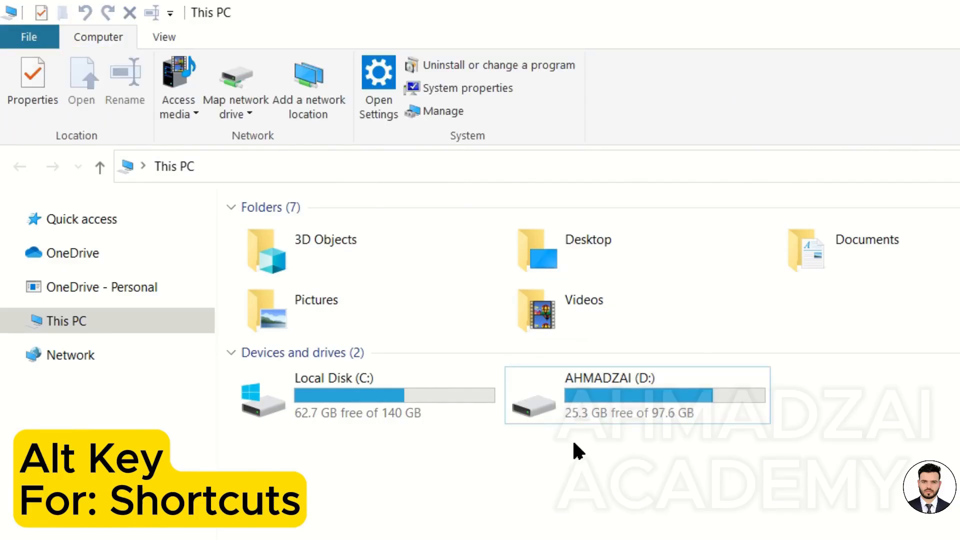
click(586, 395)
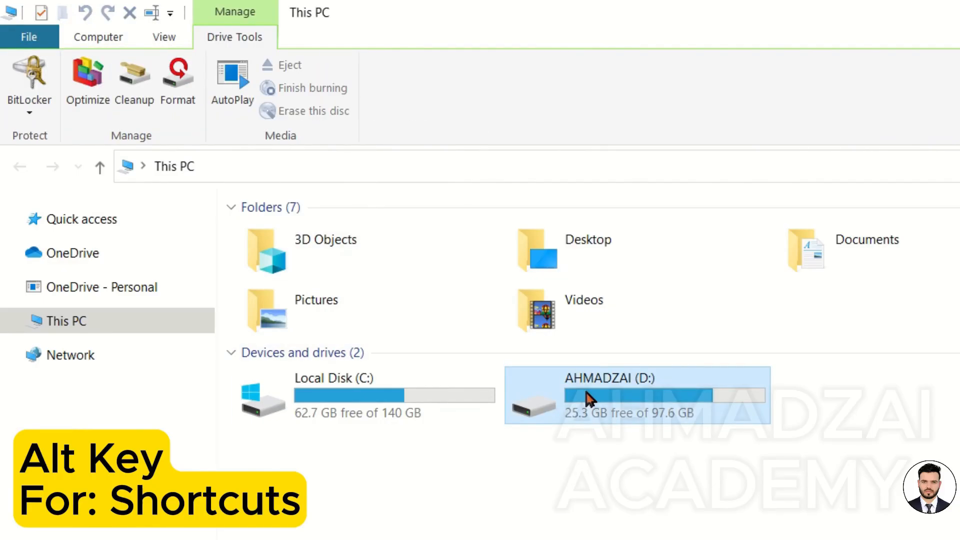
key(alt)
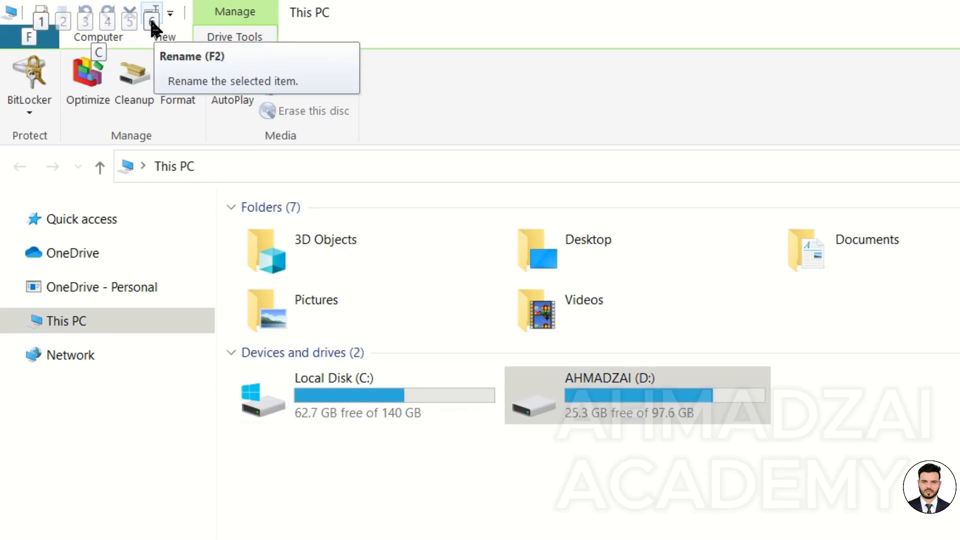
key(f)
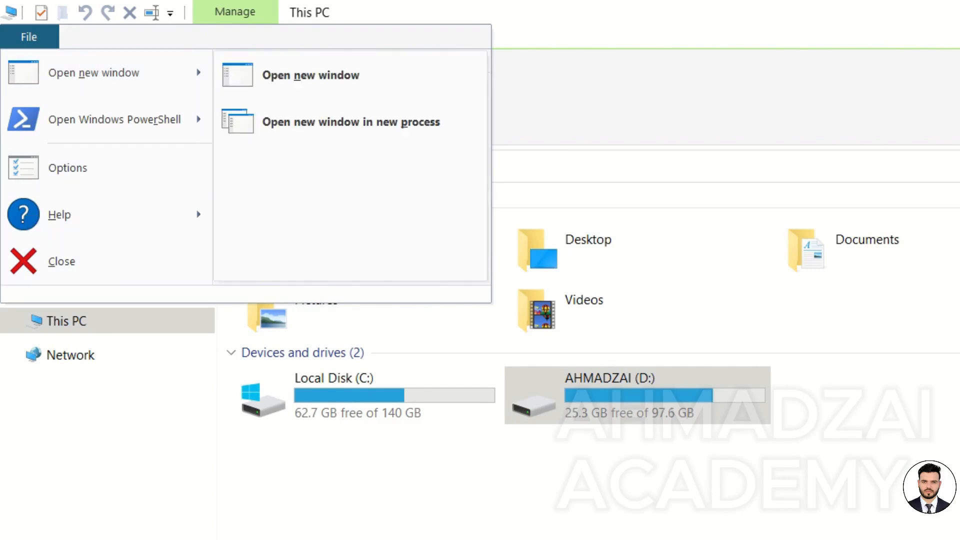
key(Escape)
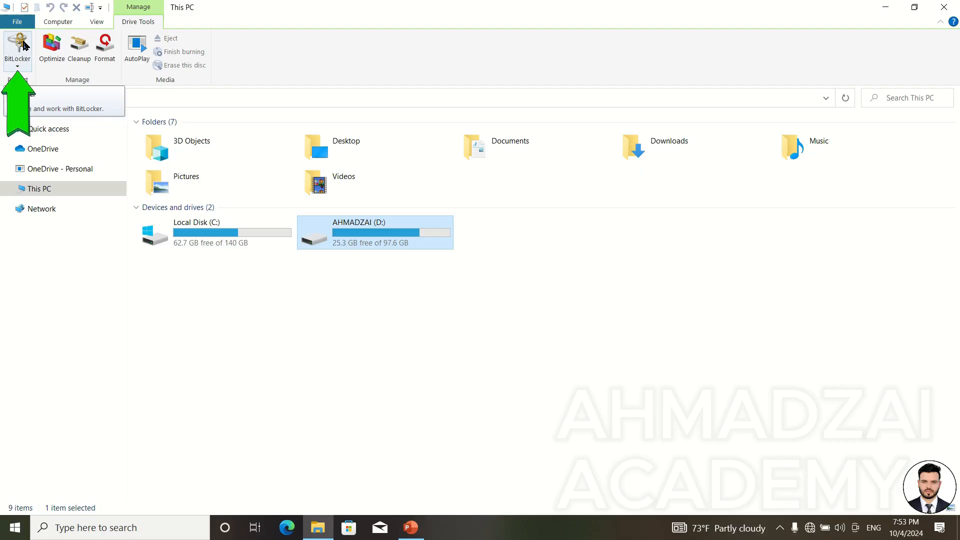
drag(498, 295, 395, 231)
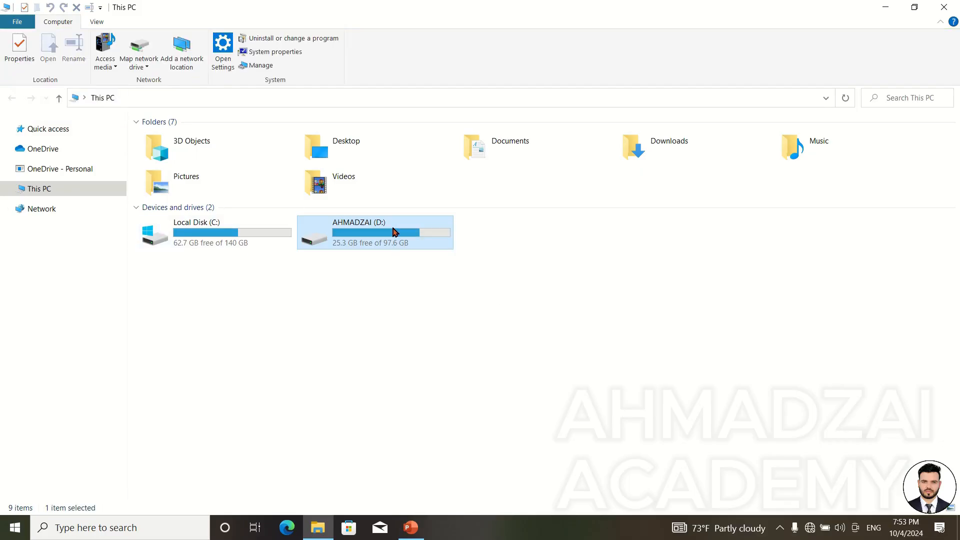
click(393, 305)
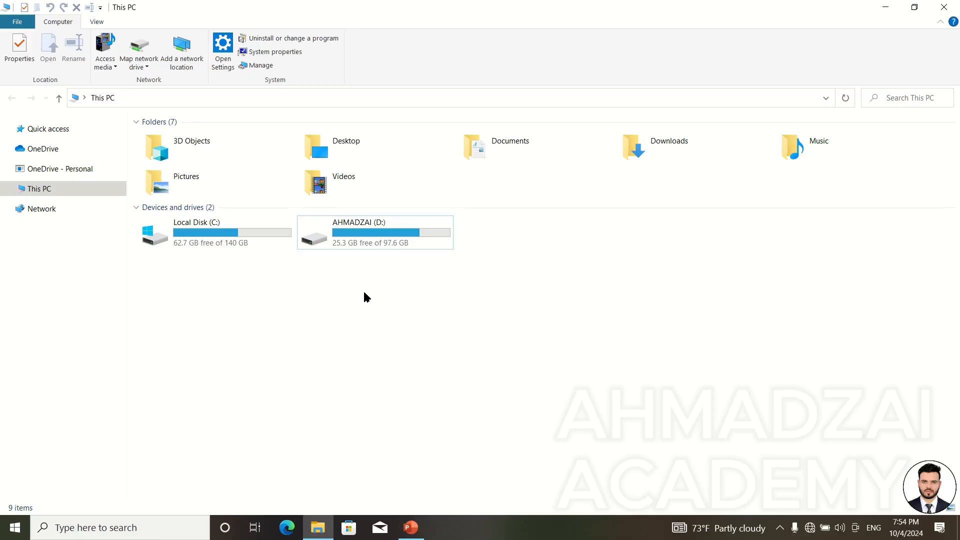
click(350, 234)
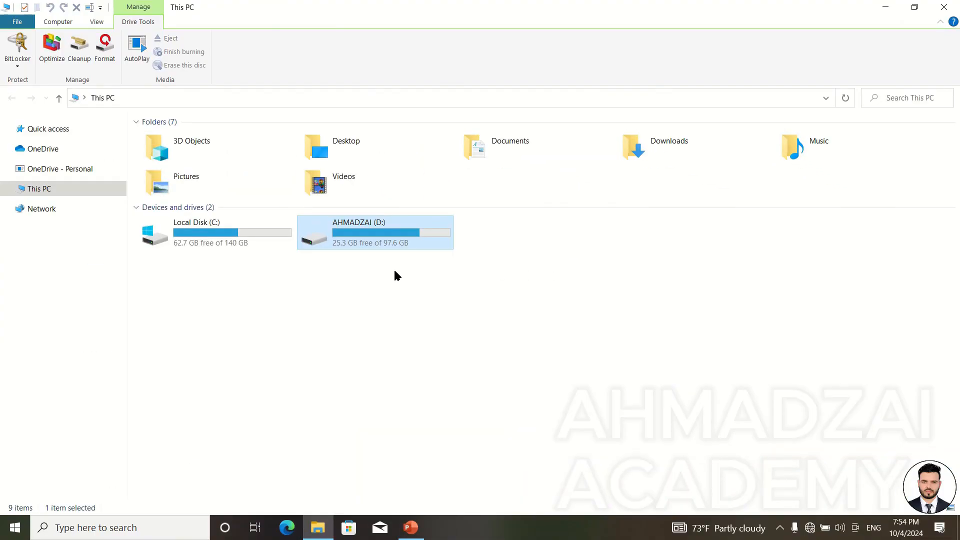
Close the This PC window and open Computer Management for this computer from the desktop
click(944, 7)
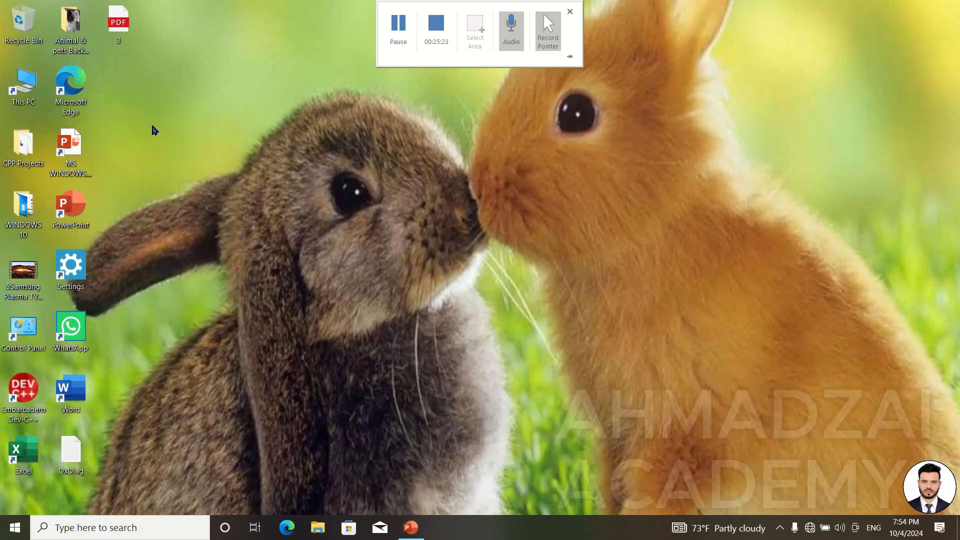
right_click(25, 93)
click(107, 145)
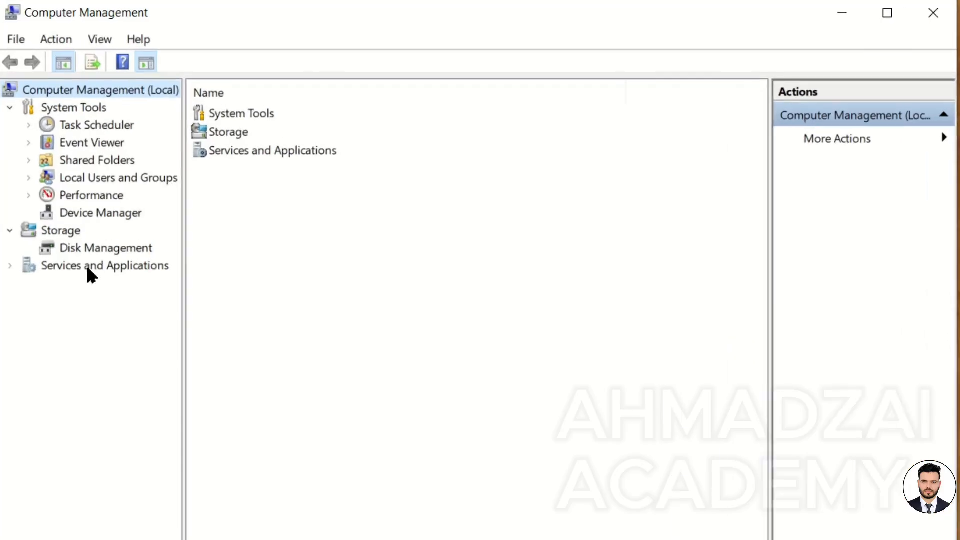
Start the BitLocker Drive Encryption Service from Services under Services and Applications
double_click(86, 273)
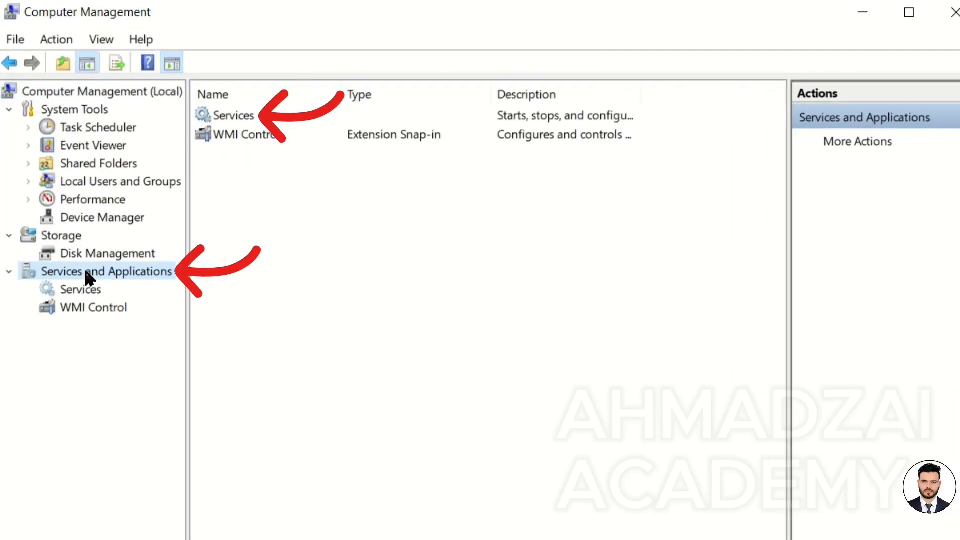
double_click(228, 114)
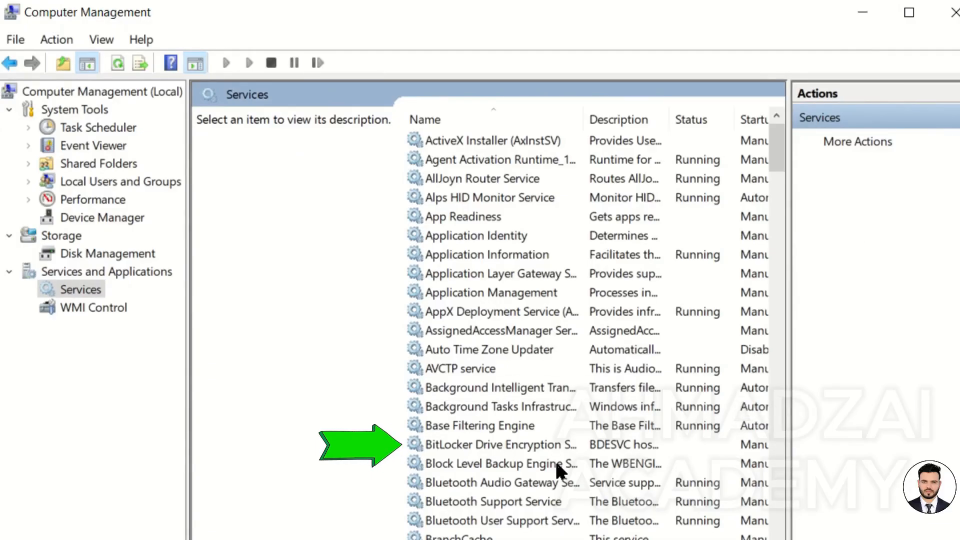
click(472, 445)
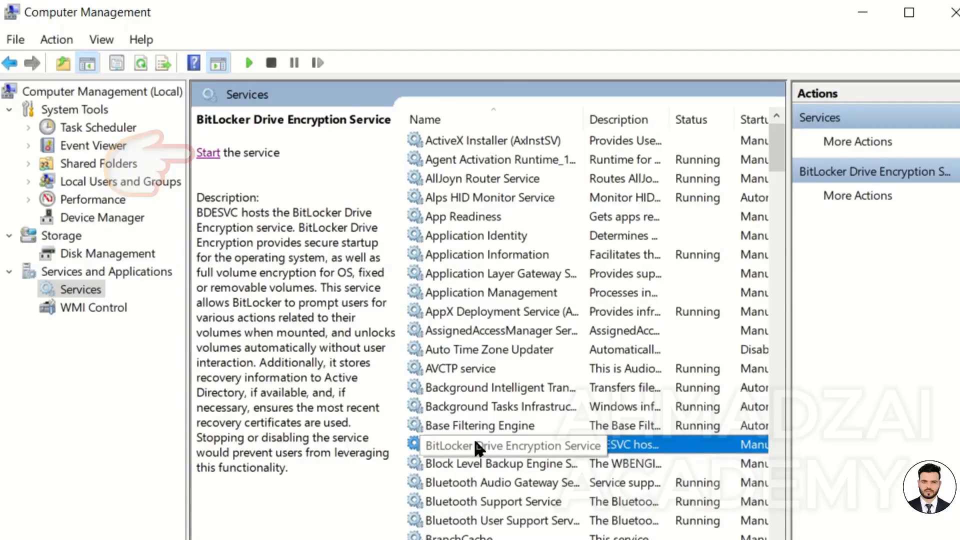
click(210, 154)
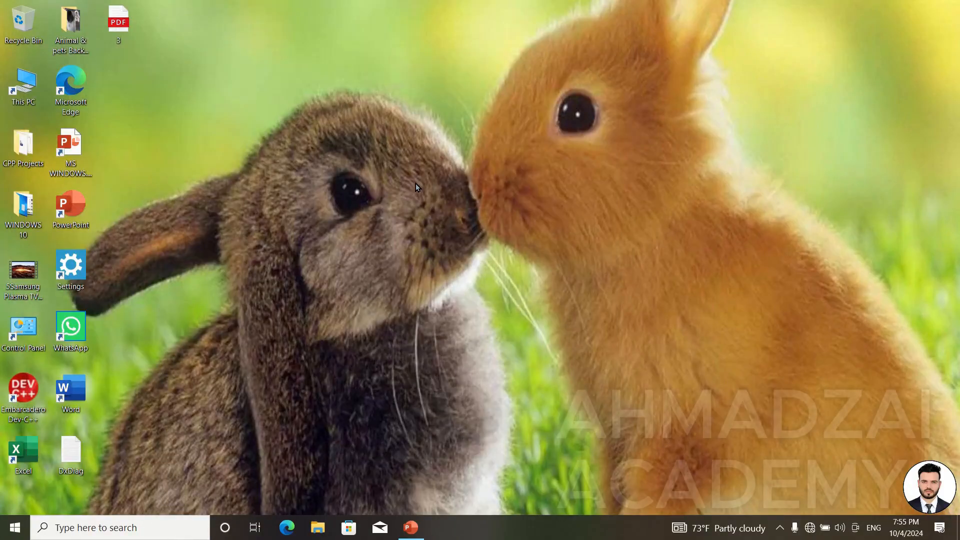
Open the BitLocker settings from the System About page in Settings, view the encryption status of the drives, and close the window
right_click(377, 205)
click(406, 241)
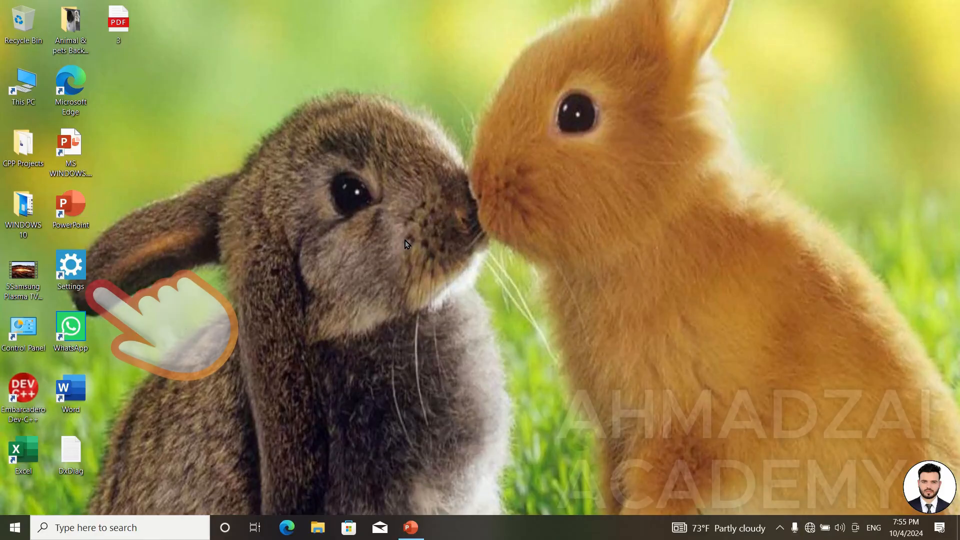
double_click(84, 278)
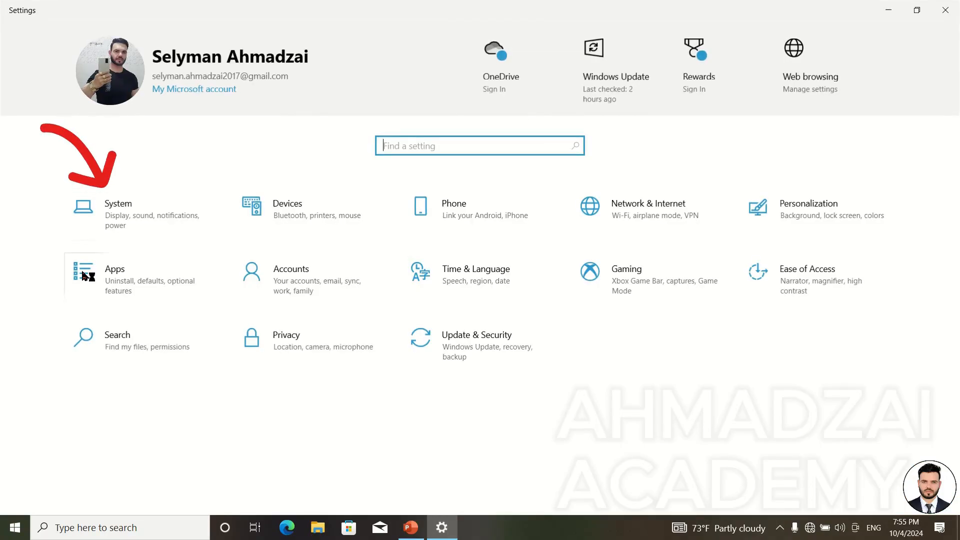
click(158, 216)
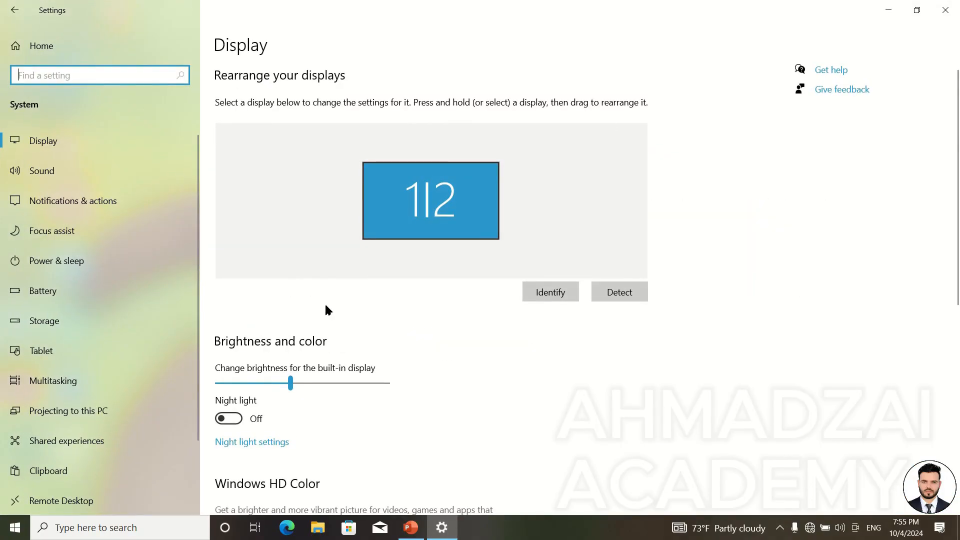
scroll(88, 435, down, 3)
click(72, 449)
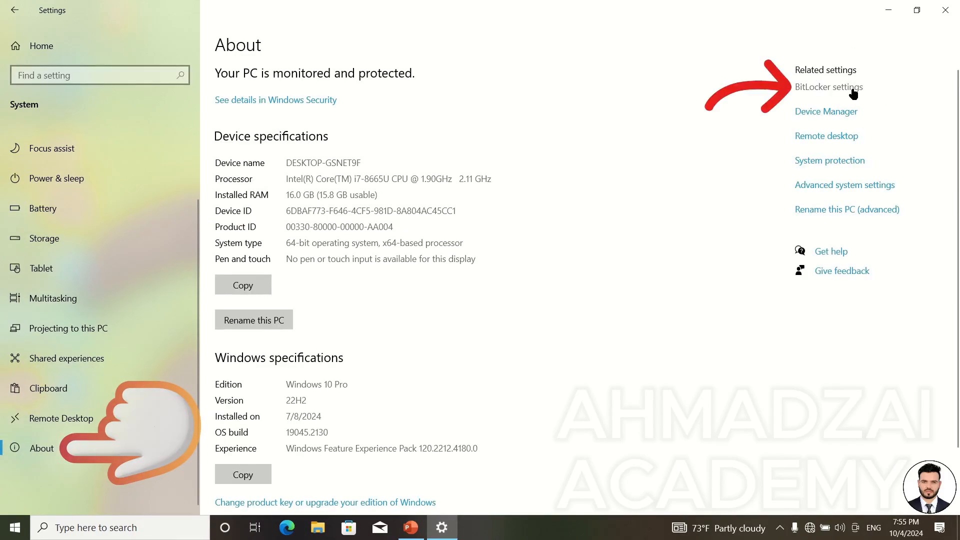
click(853, 88)
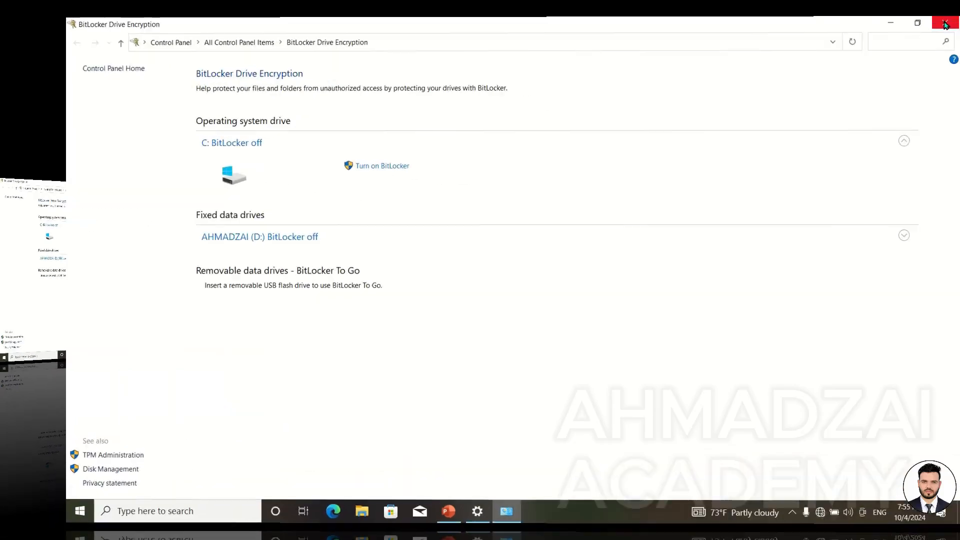
click(945, 24)
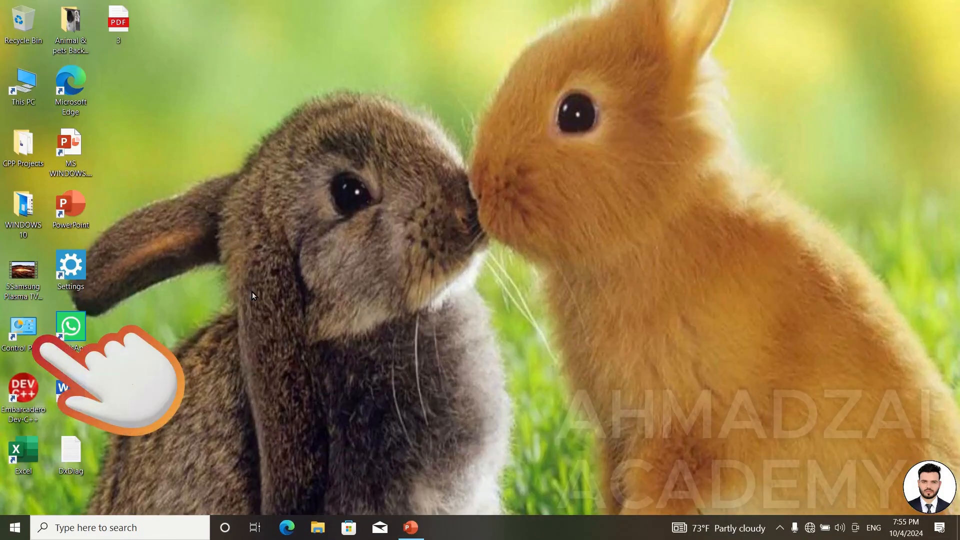
Open BitLocker Drive Encryption from Control Panel and expand the BitLocker options of data drive D:
double_click(35, 342)
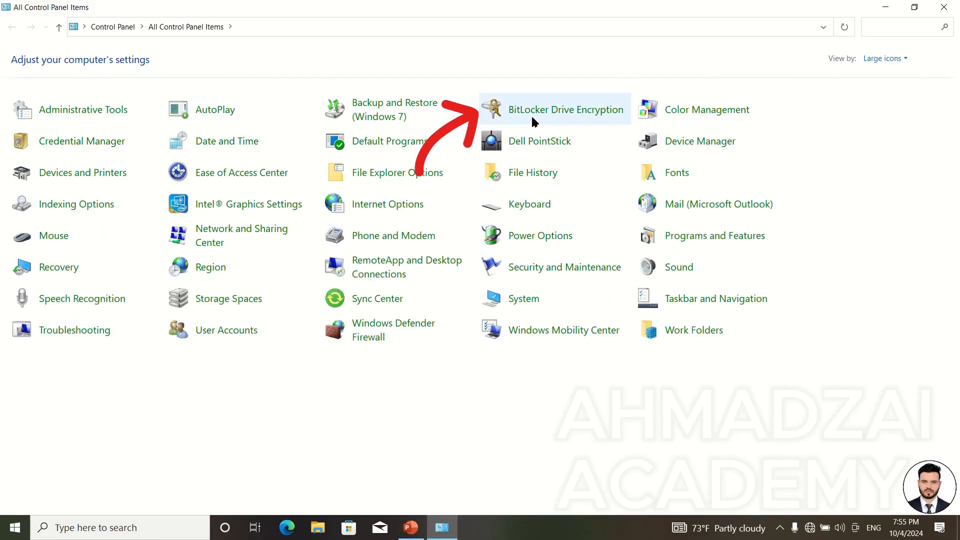
click(550, 118)
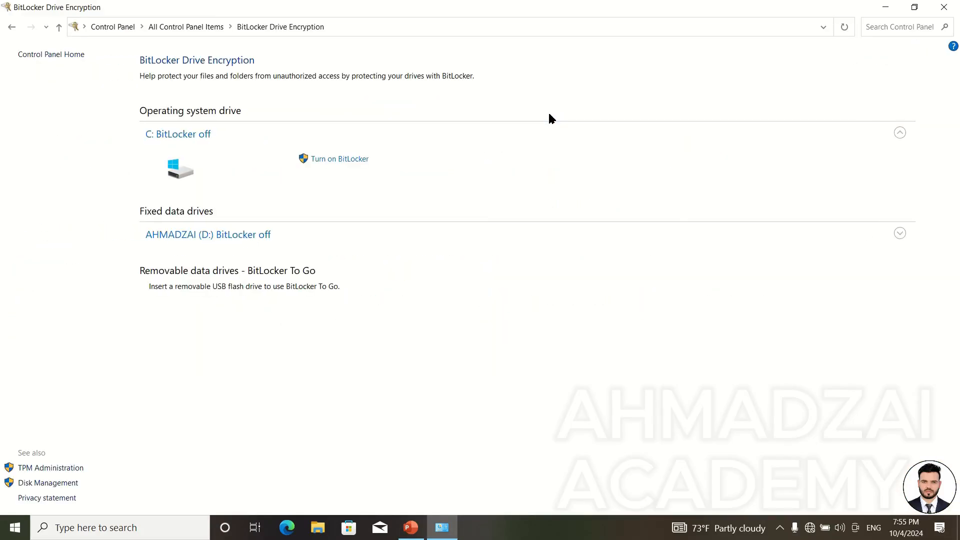
click(899, 232)
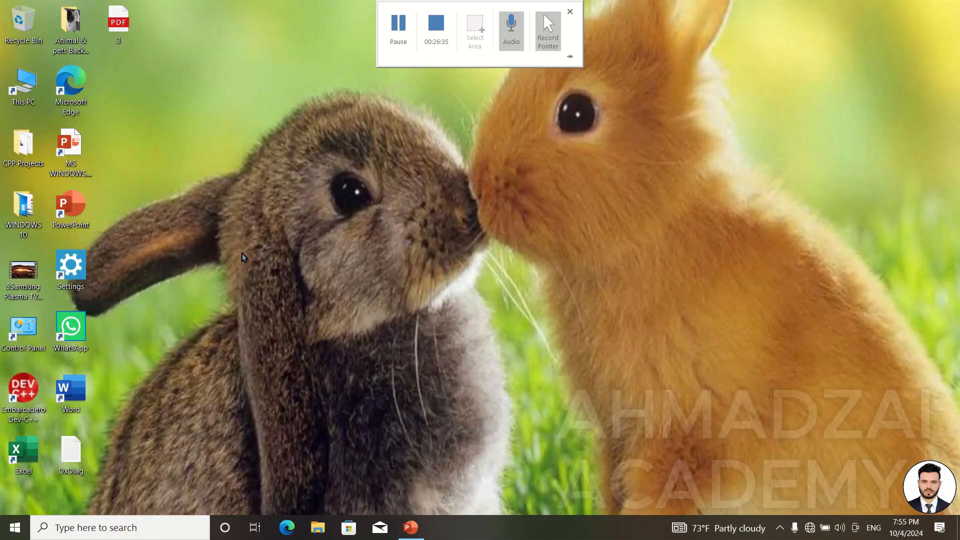
Refresh the desktop and open This PC
right_click(279, 168)
click(310, 209)
double_click(25, 90)
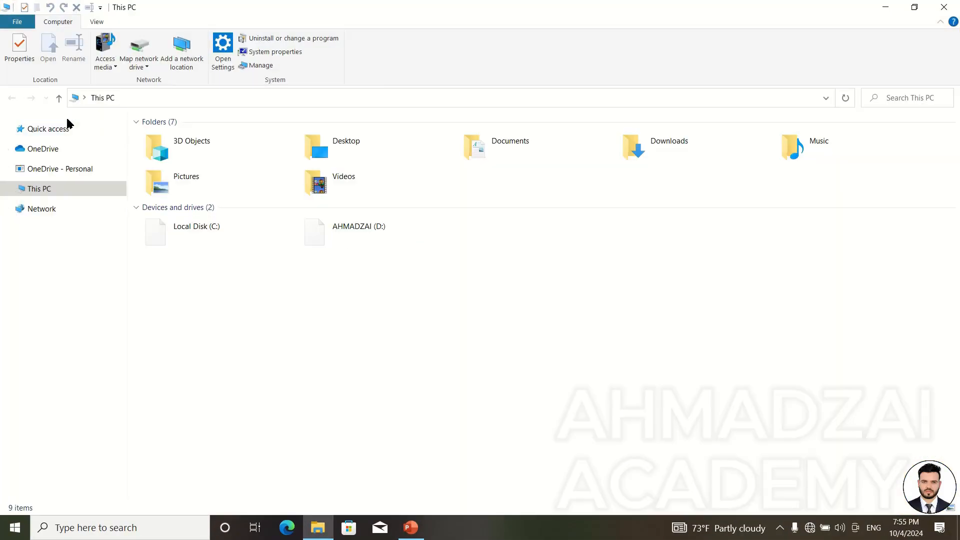
right_click(375, 233)
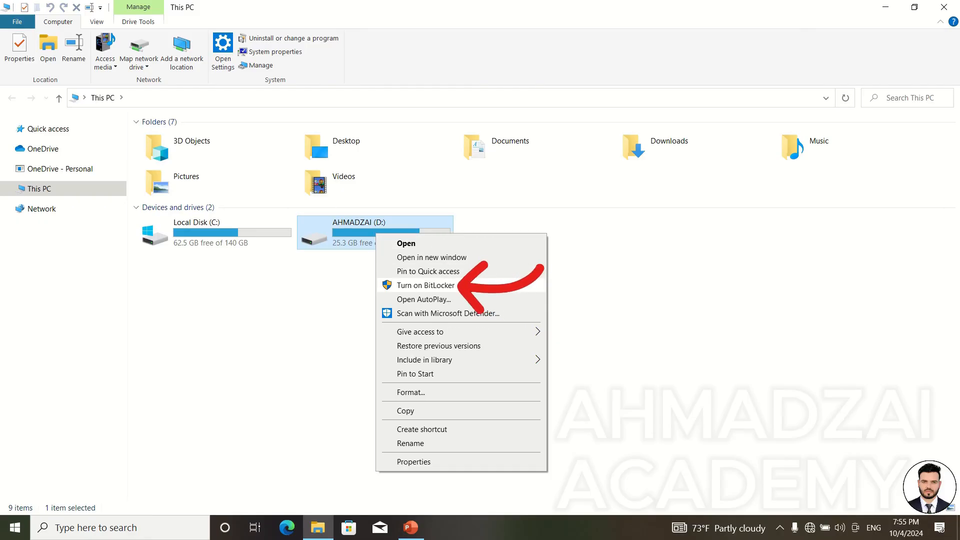
click(467, 285)
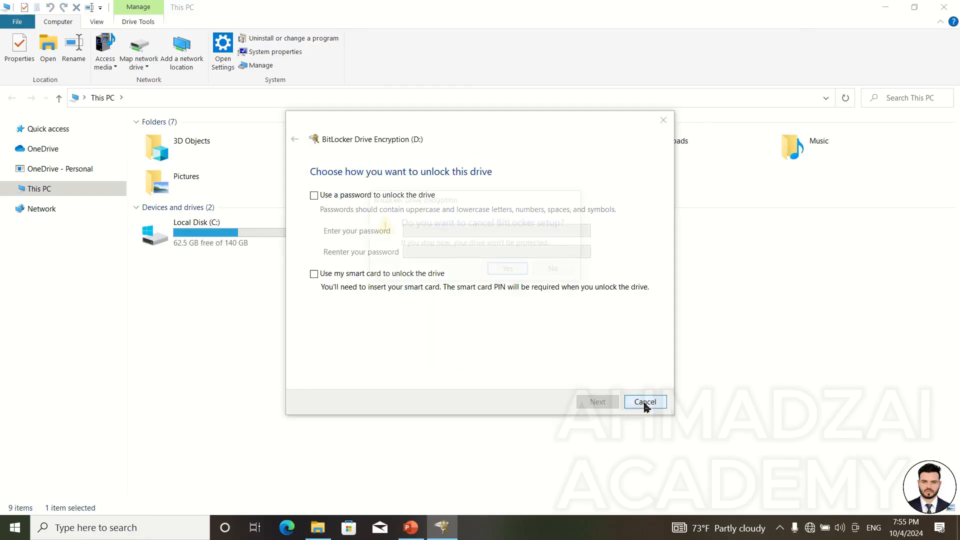
click(645, 401)
click(509, 272)
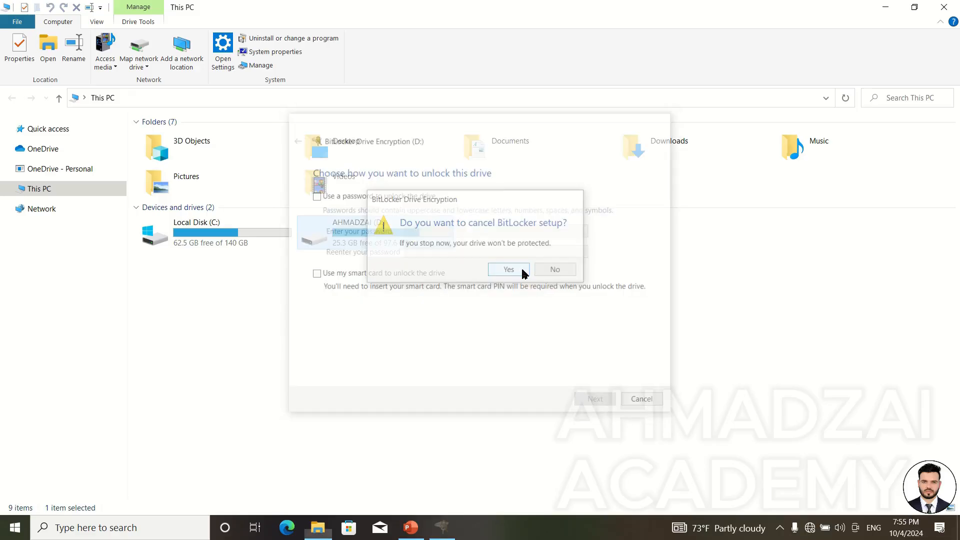
Start turning on BitLocker for drive D: from its drive tools
click(139, 22)
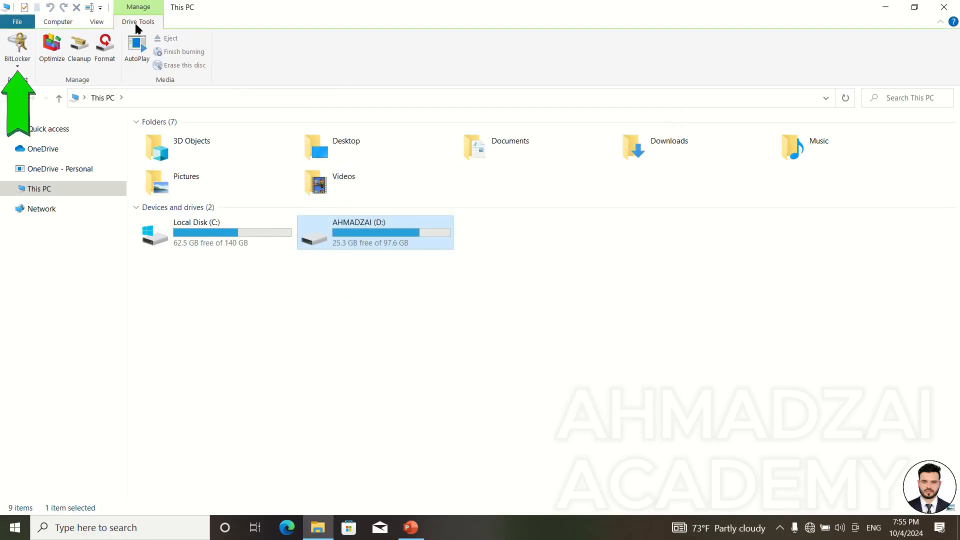
click(20, 58)
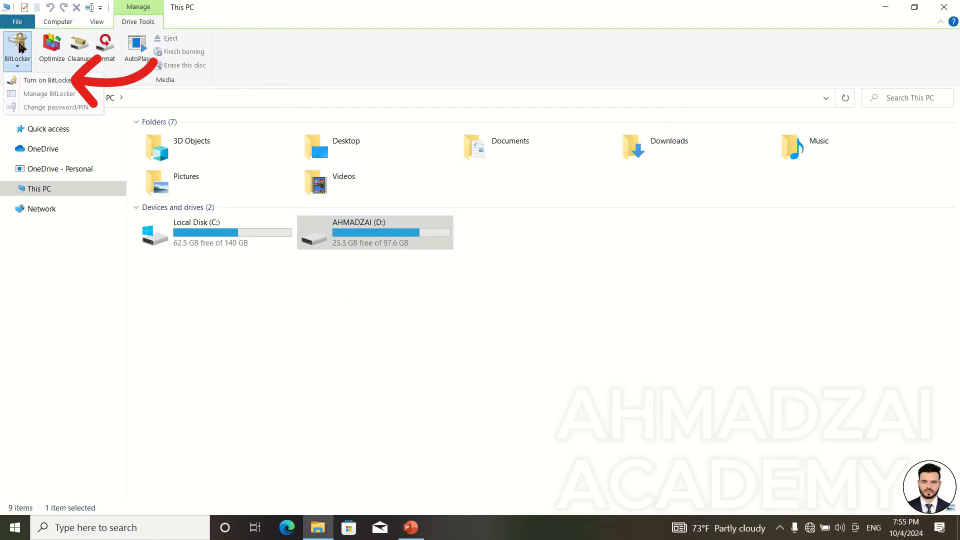
click(29, 79)
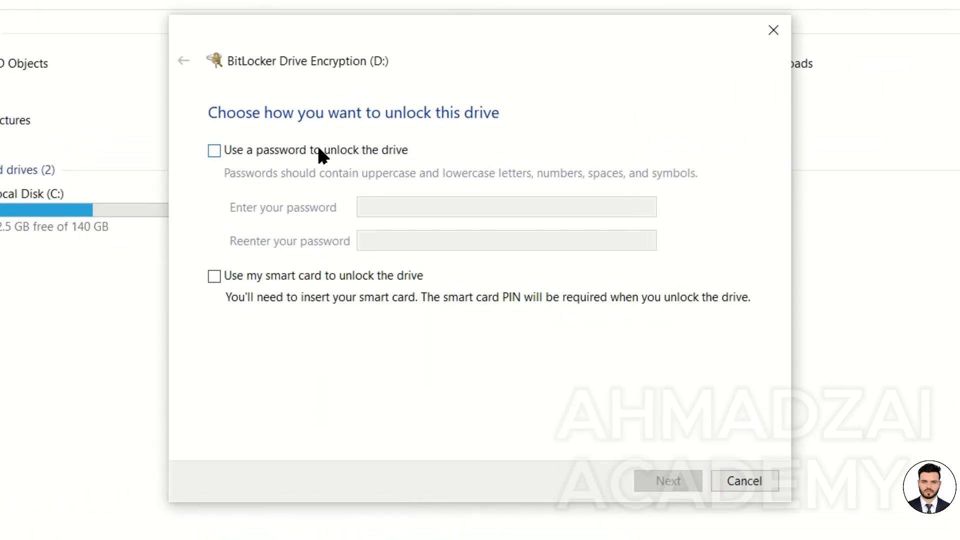
Choose to unlock drive D: with a password only, enter and re-enter the drive password, and continue without the smart card option
click(379, 197)
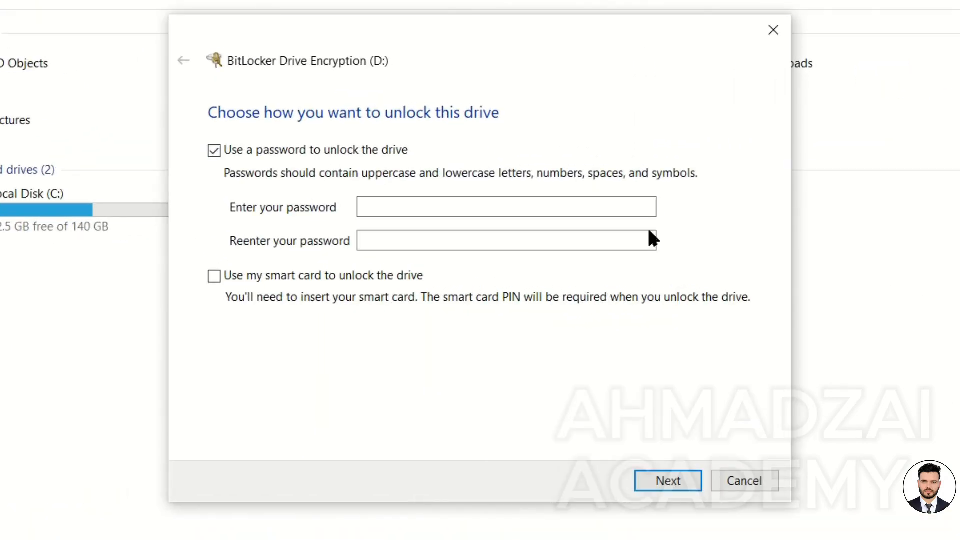
click(431, 205)
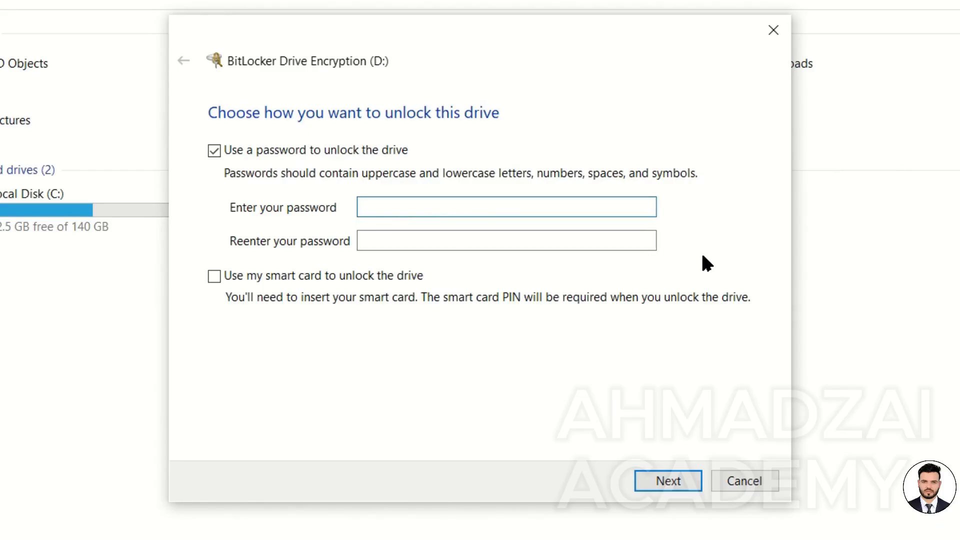
key(Caps_Lock)
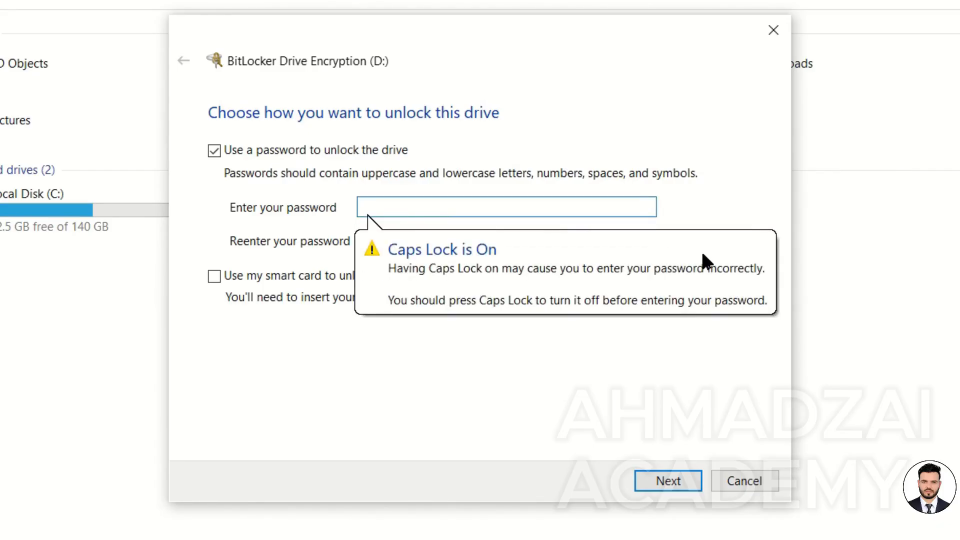
text(*****)
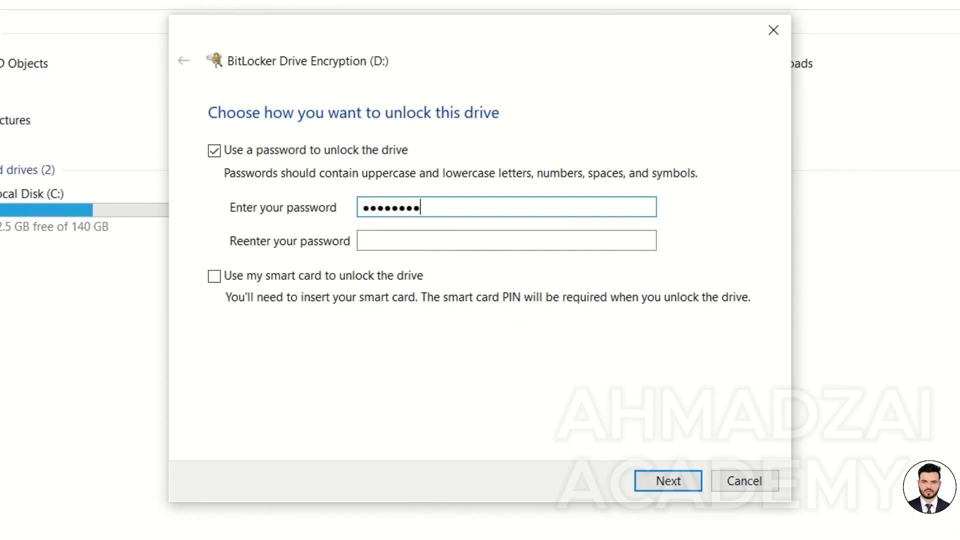
key(Tab)
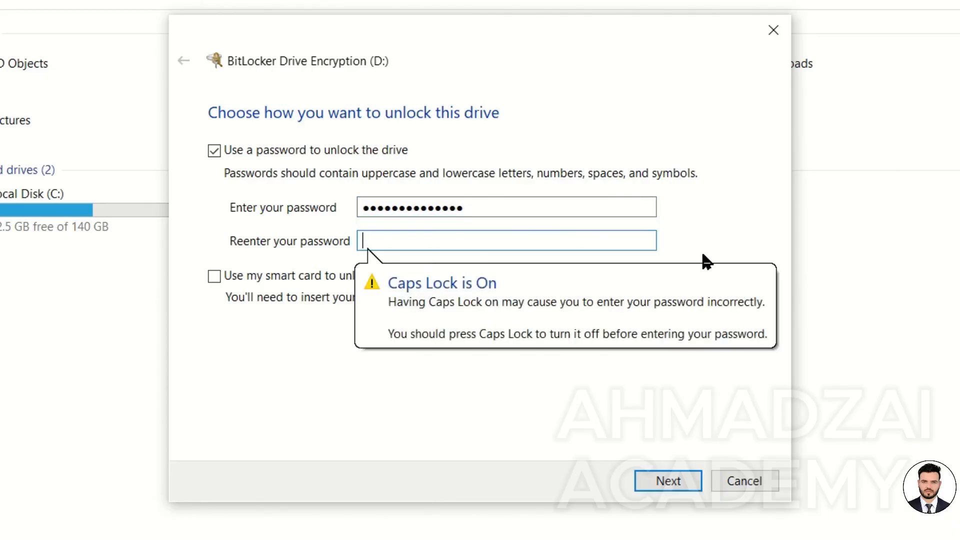
text(*****)
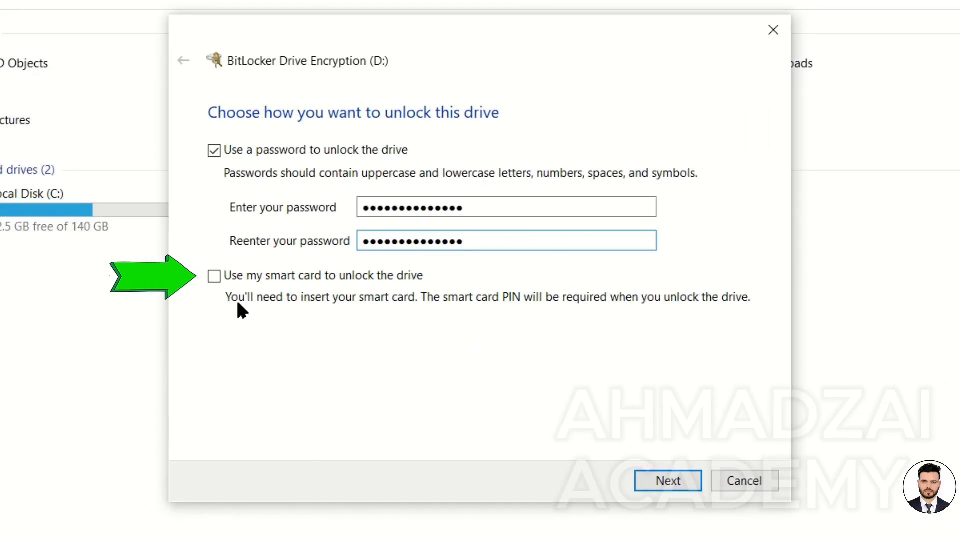
click(250, 275)
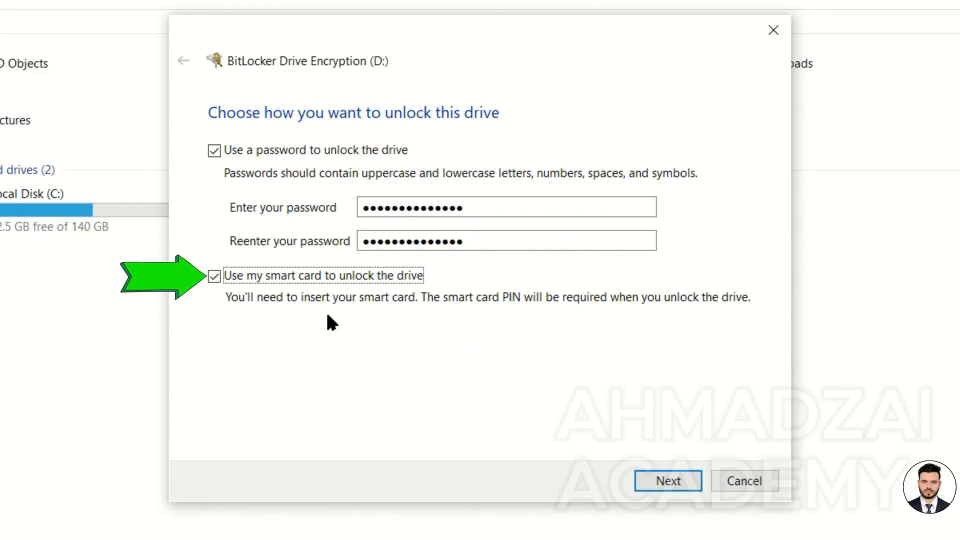
click(325, 274)
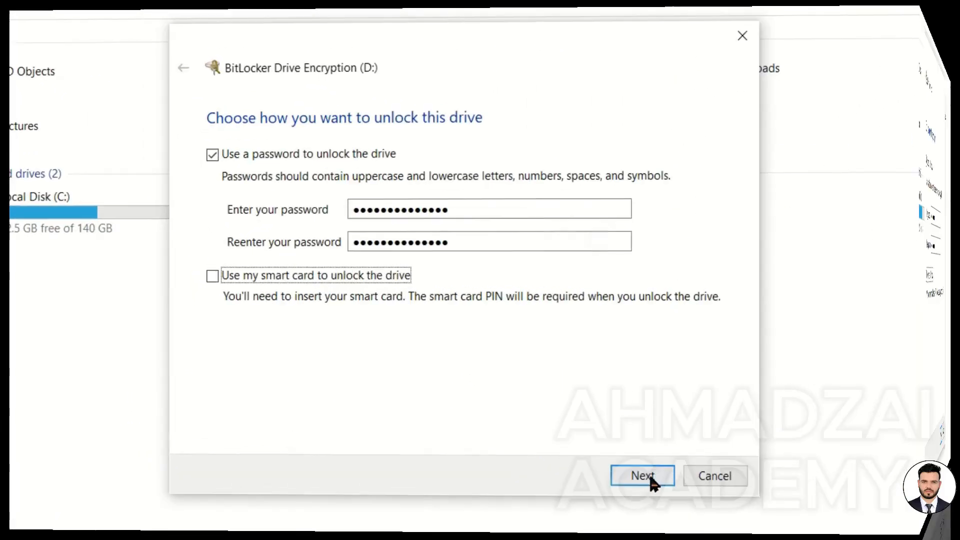
click(673, 481)
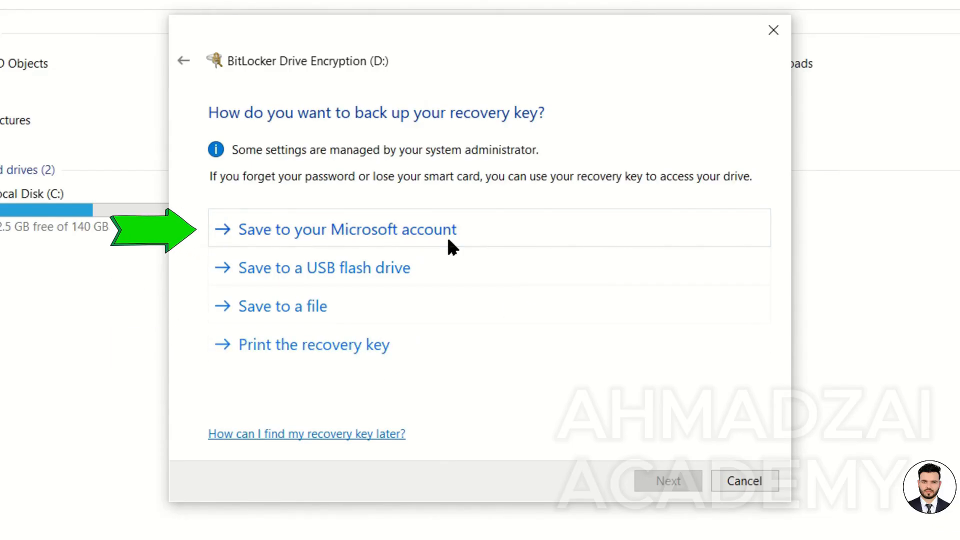
Back up the BitLocker recovery key to a text file in the Desktop folder and continue the setup
click(296, 295)
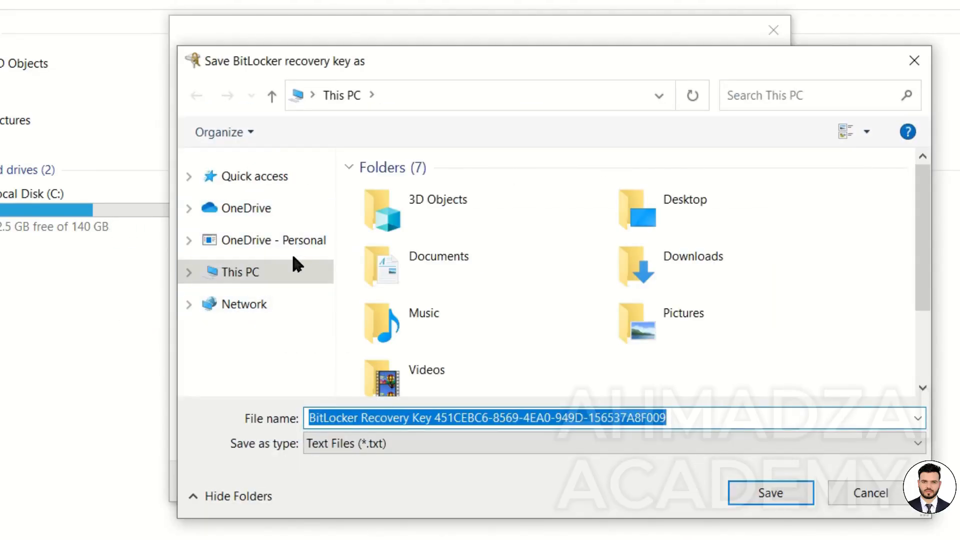
double_click(686, 206)
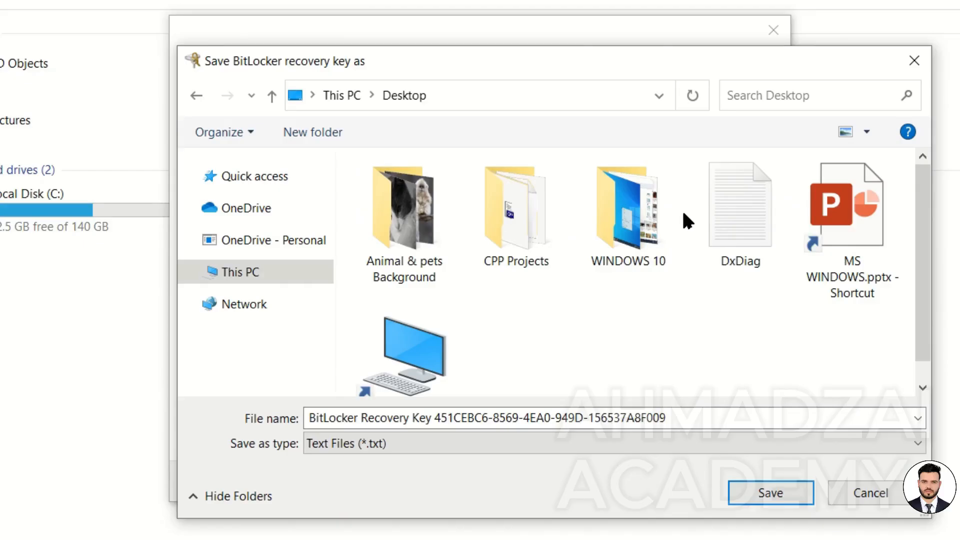
click(797, 490)
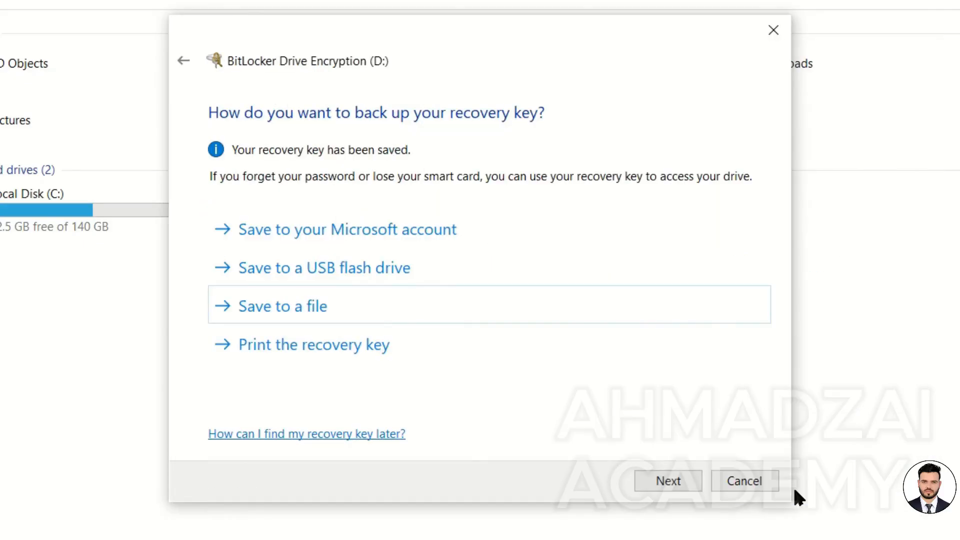
click(669, 478)
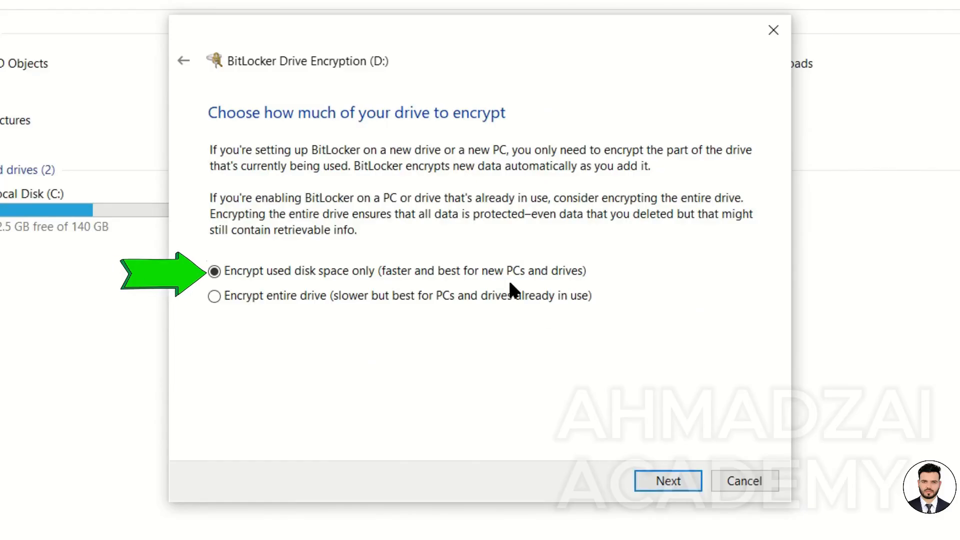
Encrypt only the used disk space of drive D: with the new encryption mode, and close the BitLocker dialog once encryption finishes
click(653, 476)
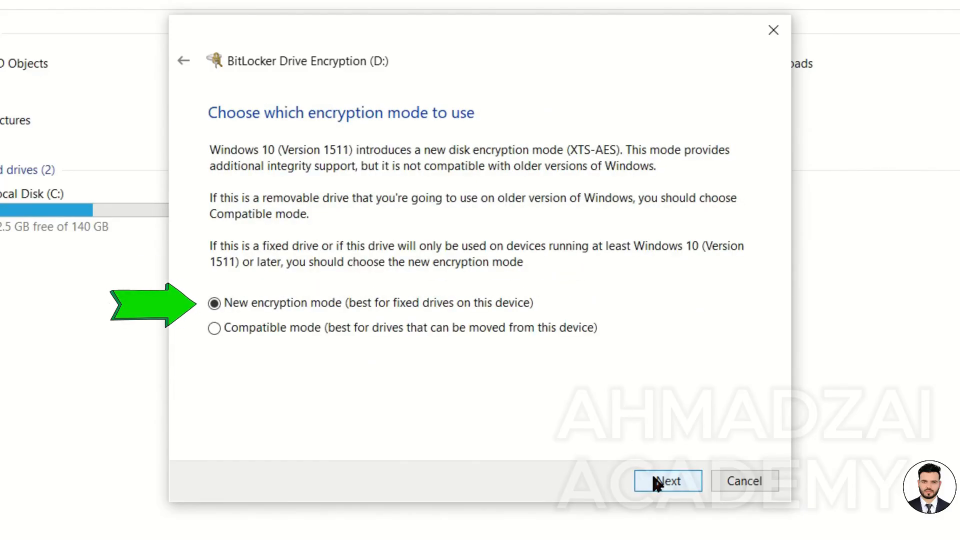
click(680, 481)
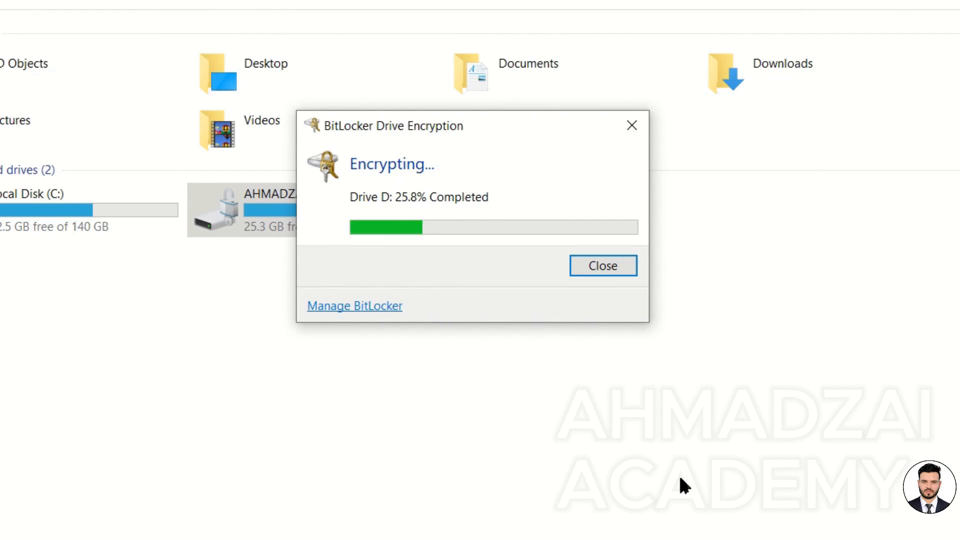
drag(491, 130, 780, 131)
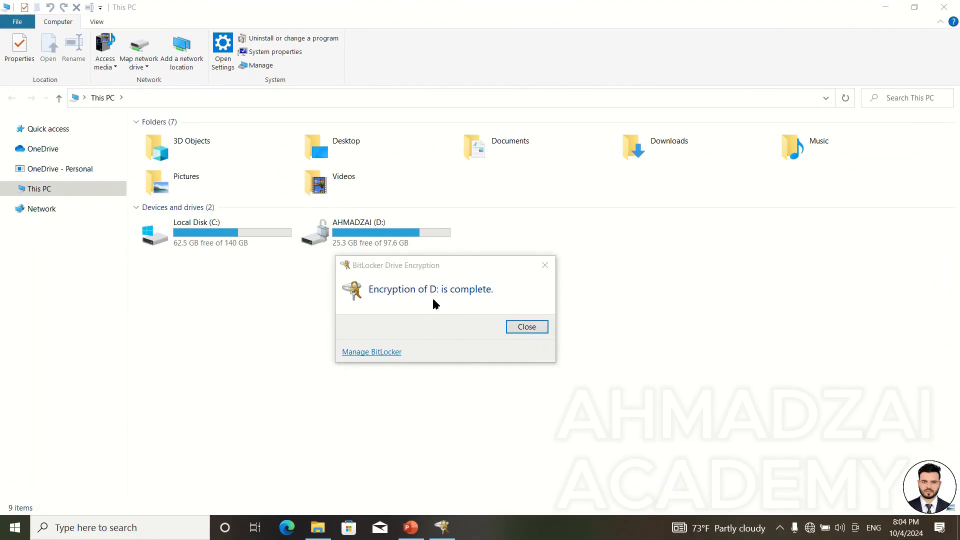
click(522, 325)
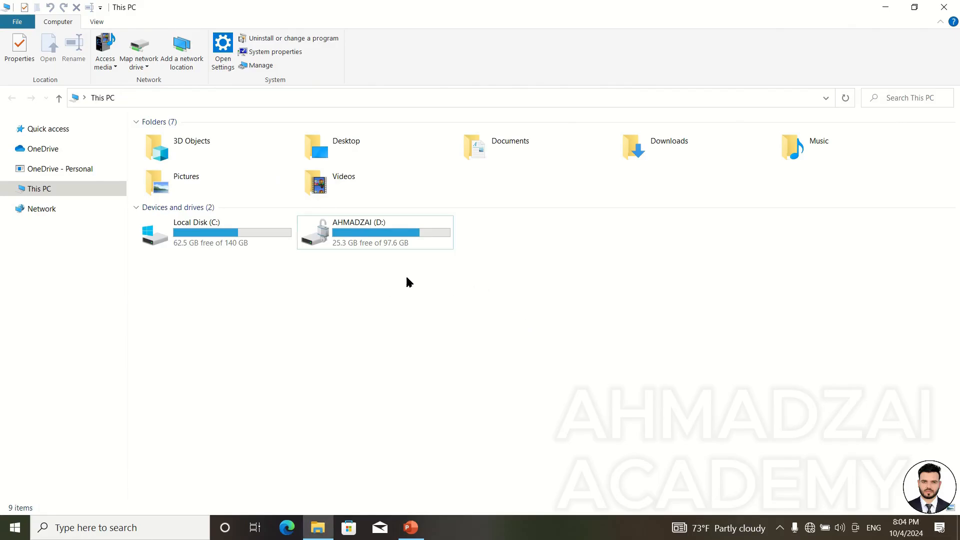
Open the encrypted drive D: to view its folders, and return to This PC
double_click(370, 234)
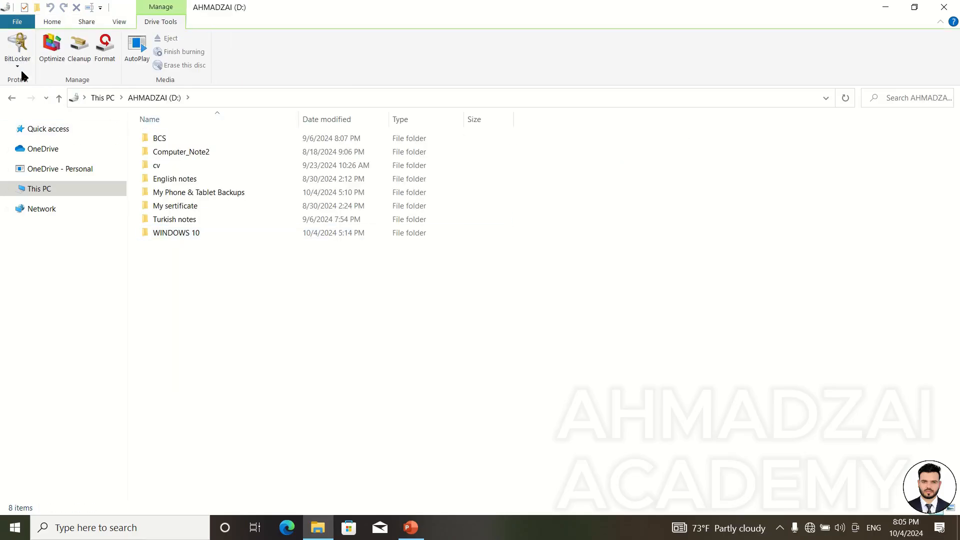
click(12, 98)
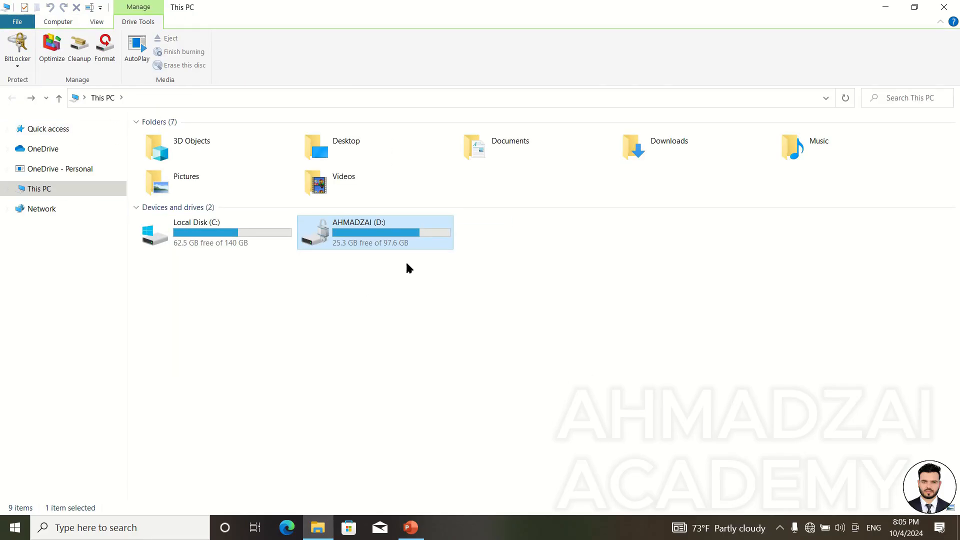
click(939, 528)
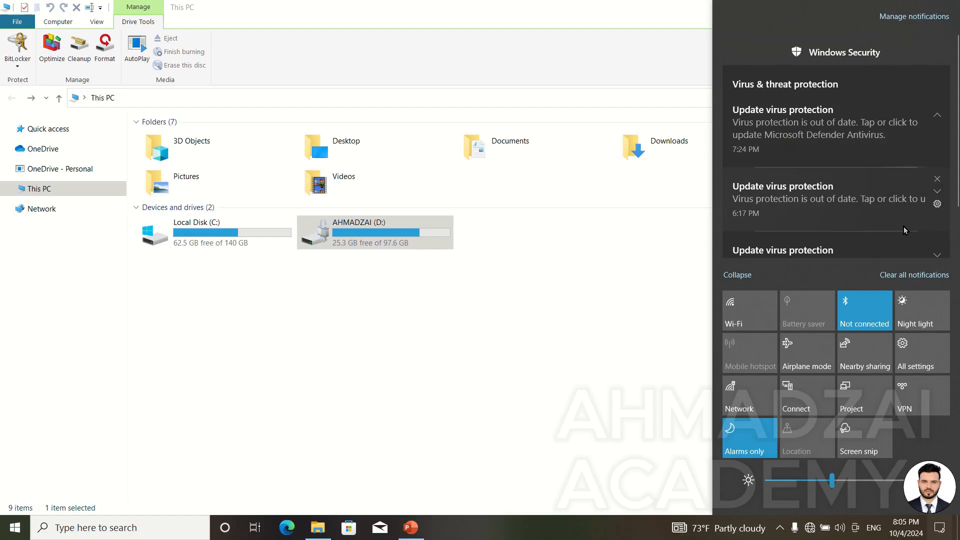
click(621, 291)
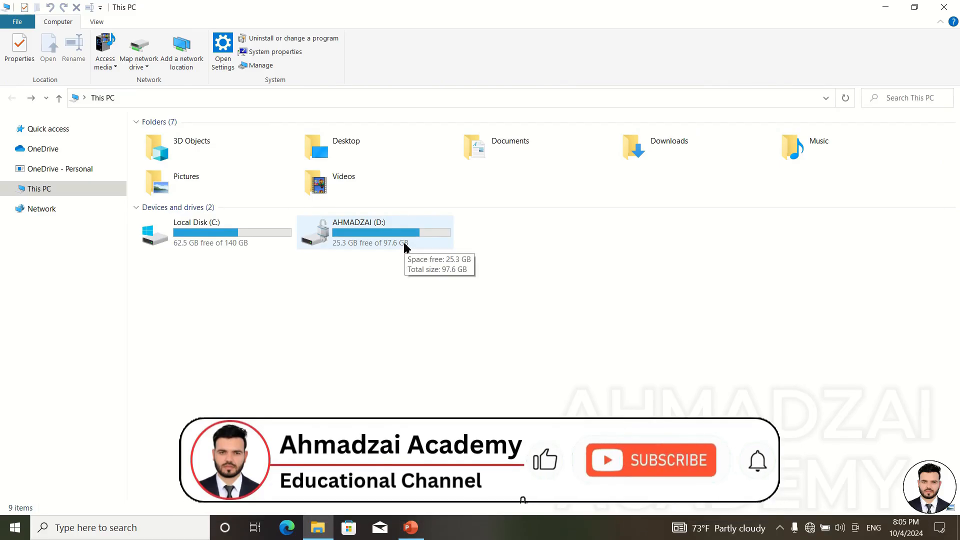
drag(538, 315, 369, 217)
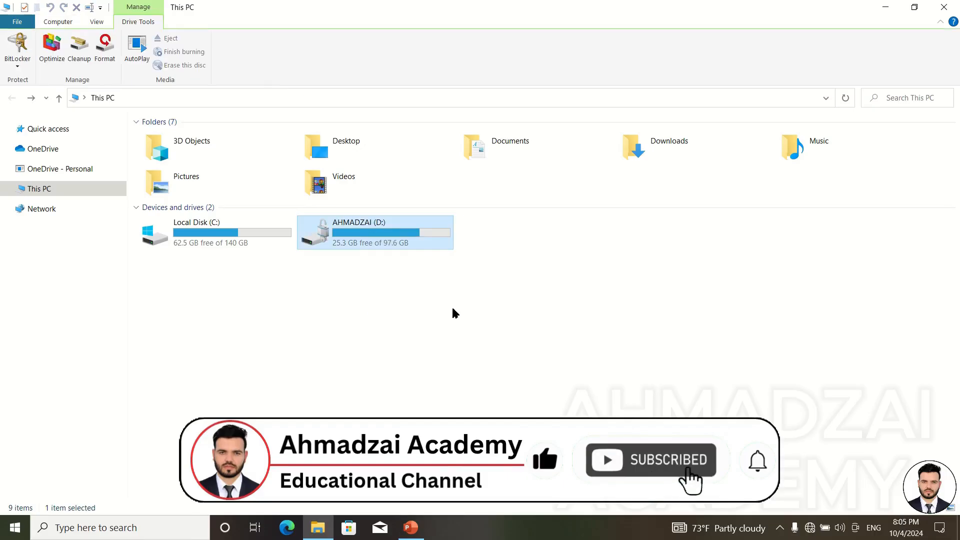
click(497, 339)
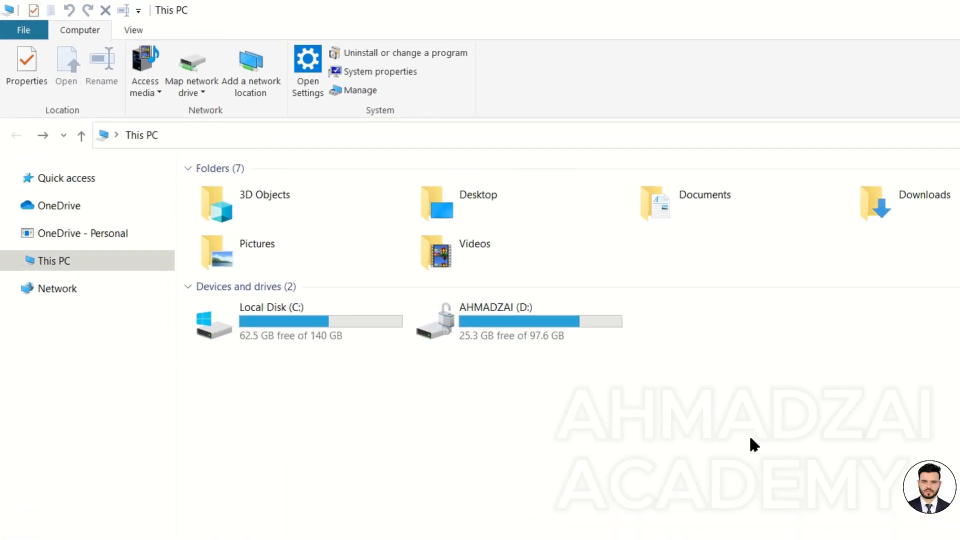
click(550, 324)
click(507, 363)
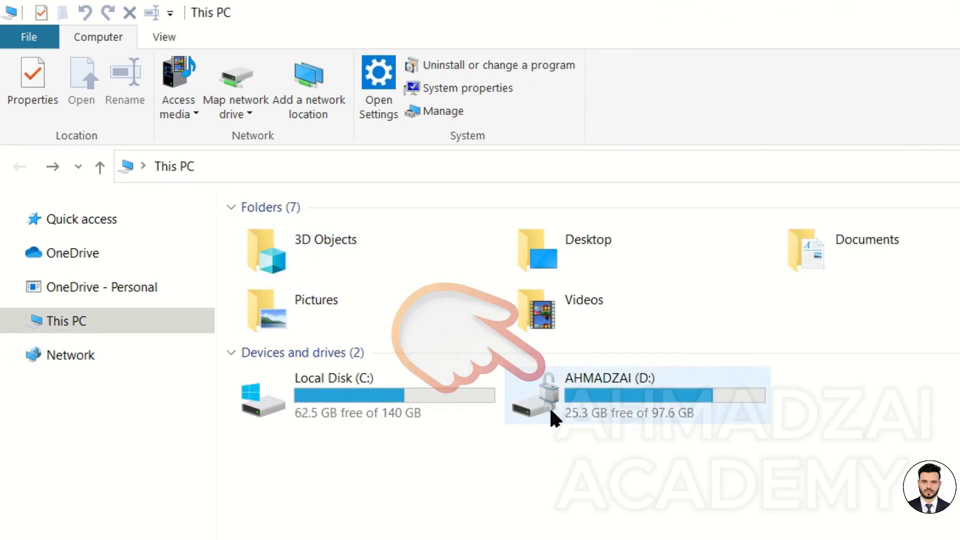
drag(950, 538, 375, 362)
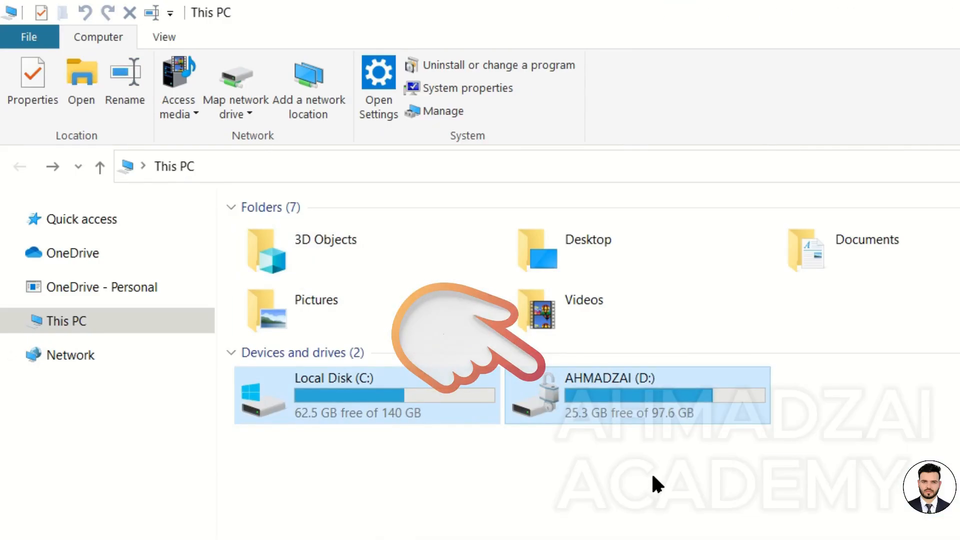
click(651, 472)
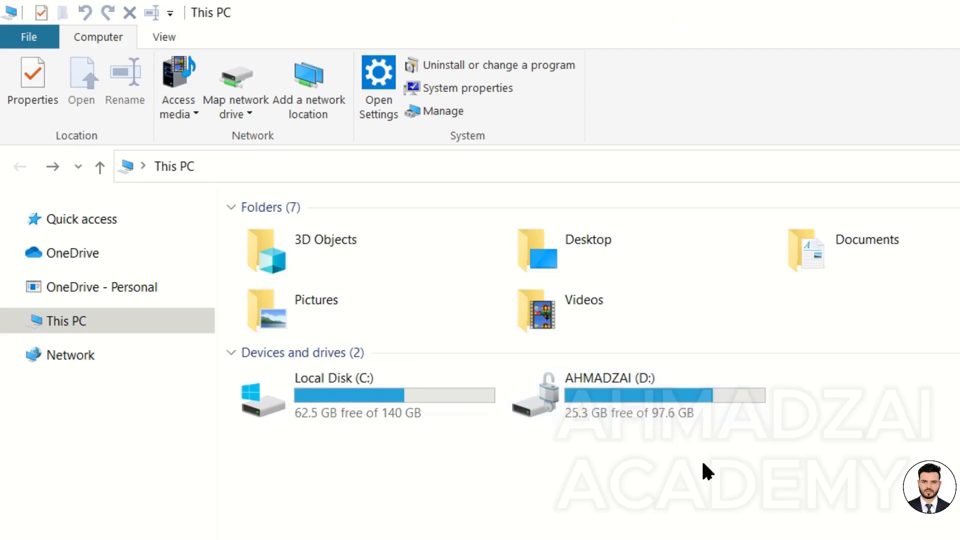
click(565, 368)
click(854, 505)
drag(854, 504, 589, 407)
click(605, 530)
Select the encrypted drive D: in This PC and open its BitLocker management page
click(623, 401)
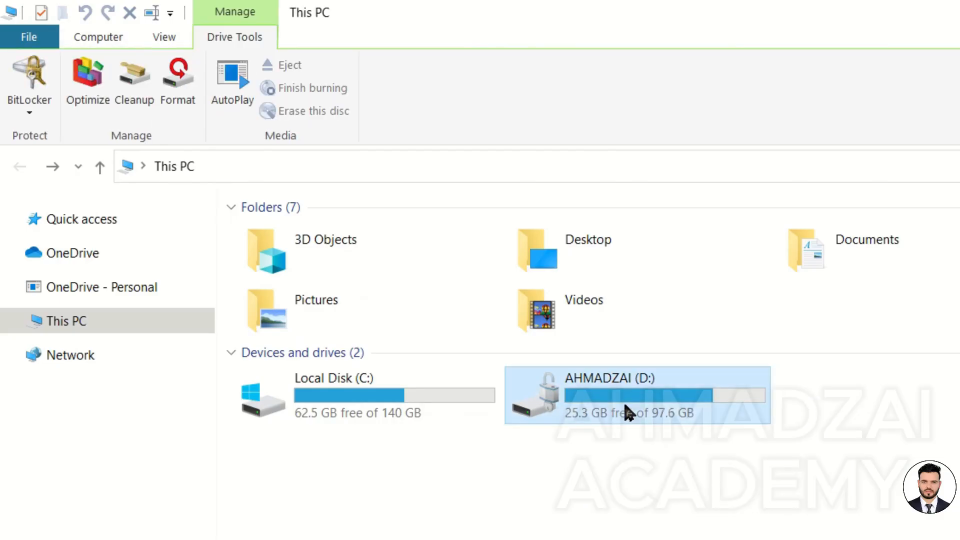
click(32, 82)
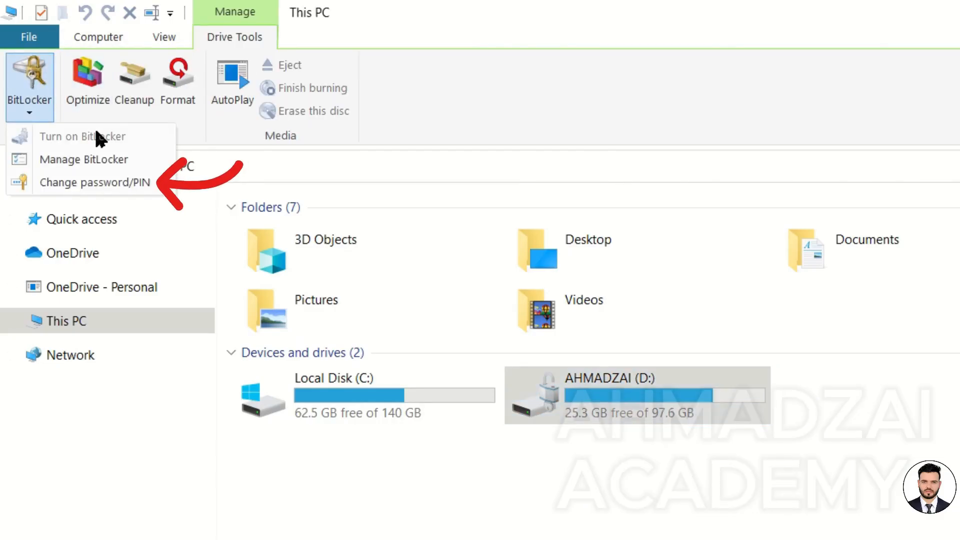
click(102, 183)
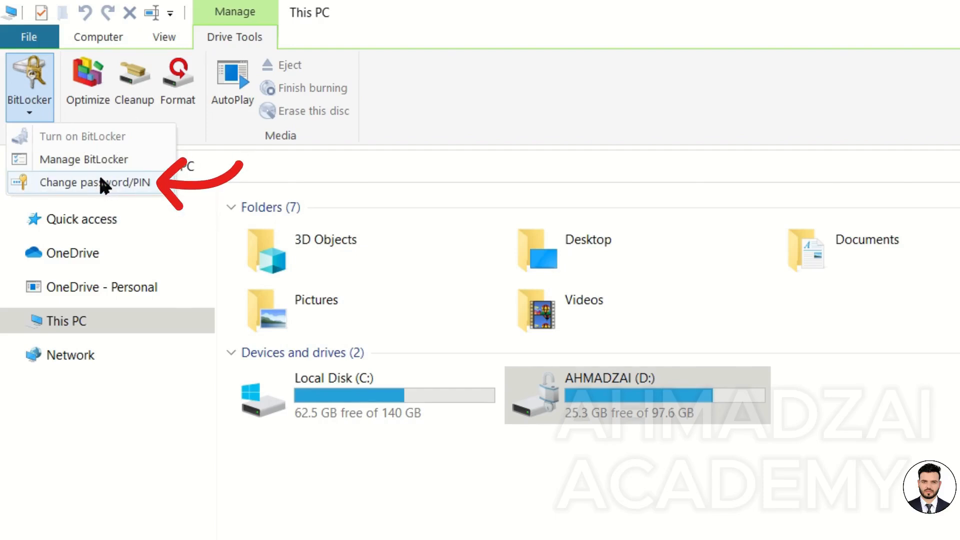
click(109, 156)
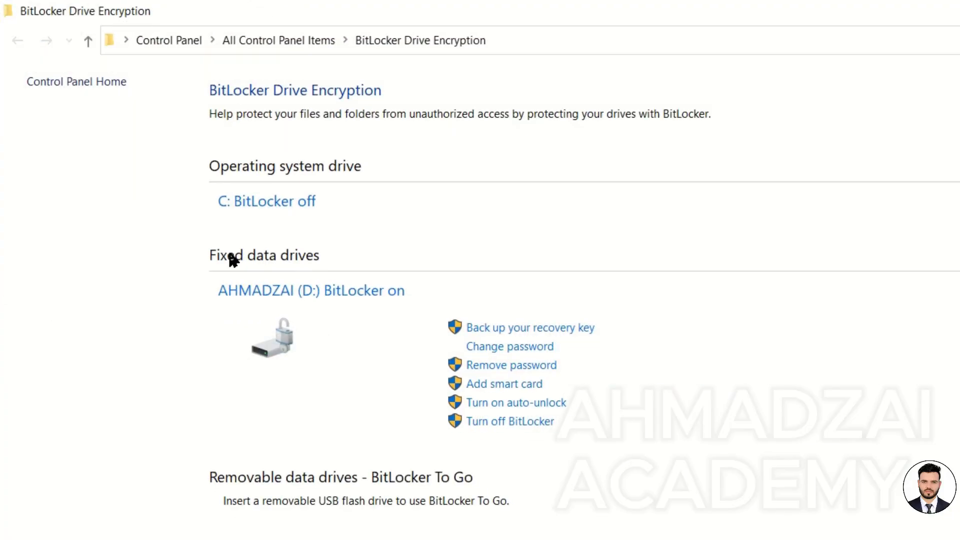
Examine drive D:'s BitLocker options for turning off encryption, changing or removing the password and backing up the recovery key, and close the BitLocker window
click(522, 422)
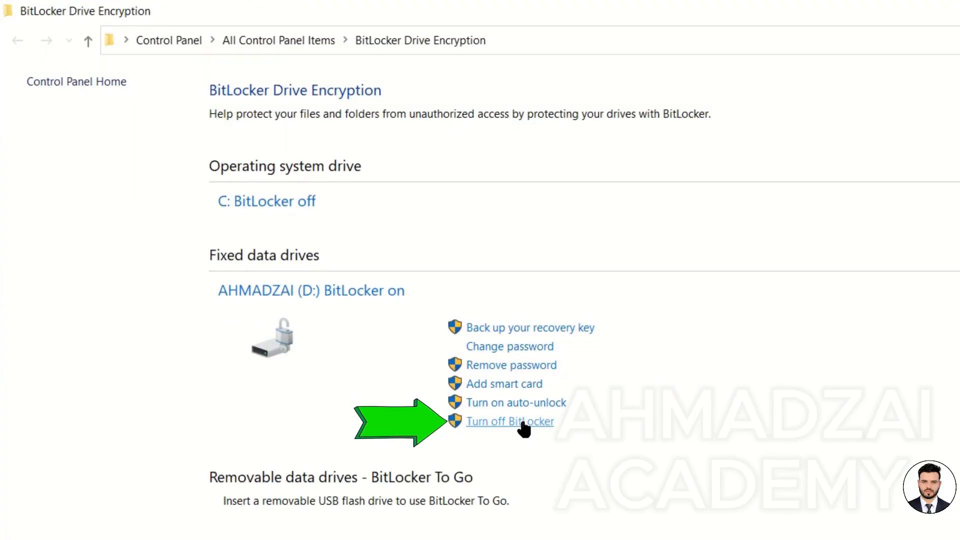
click(527, 348)
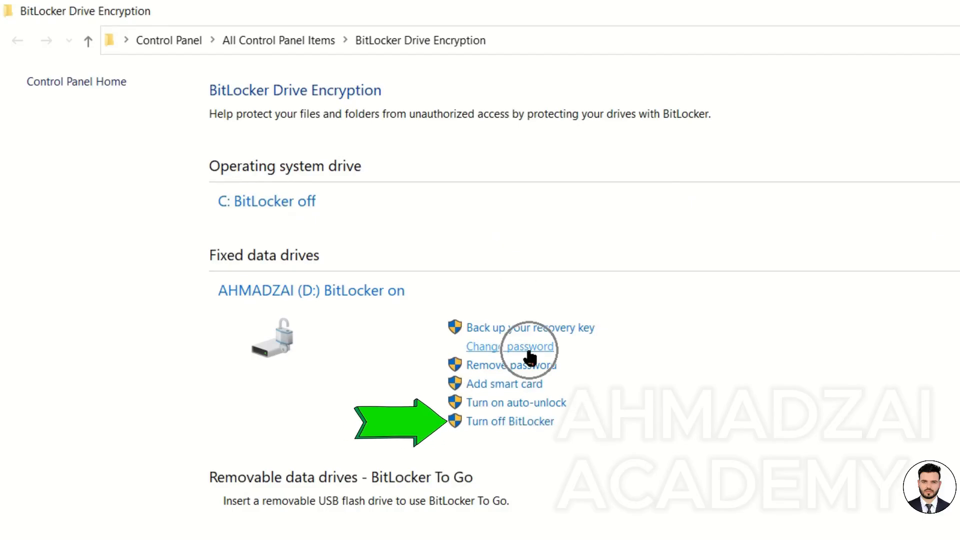
click(571, 330)
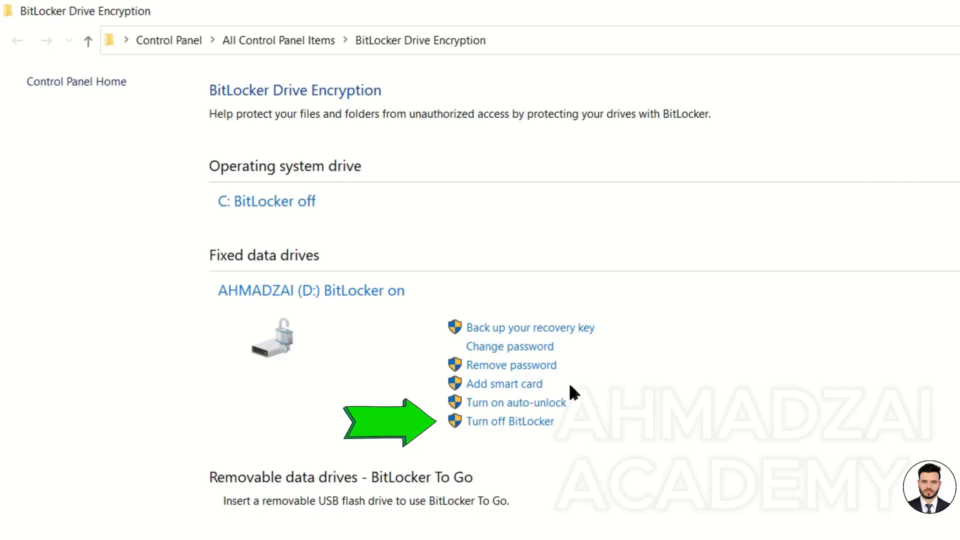
click(546, 365)
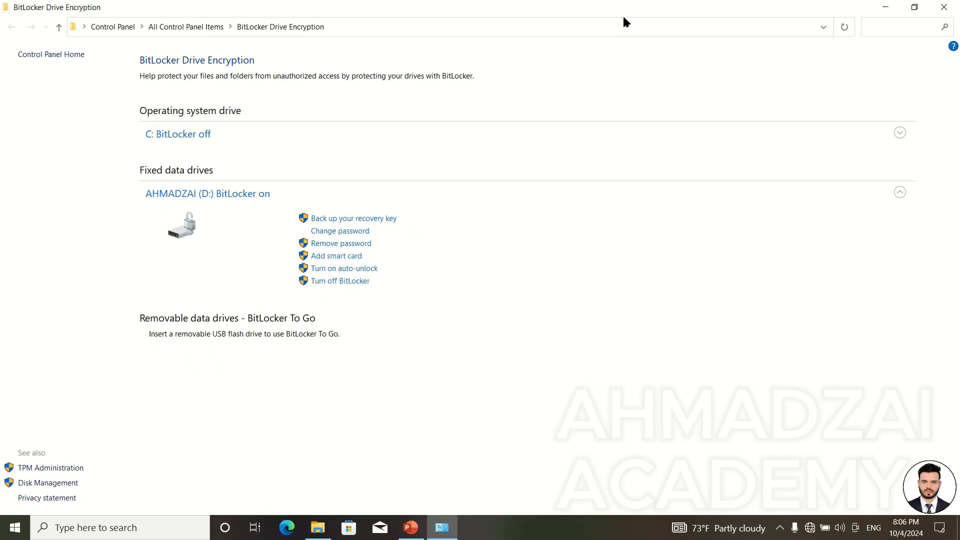
click(944, 7)
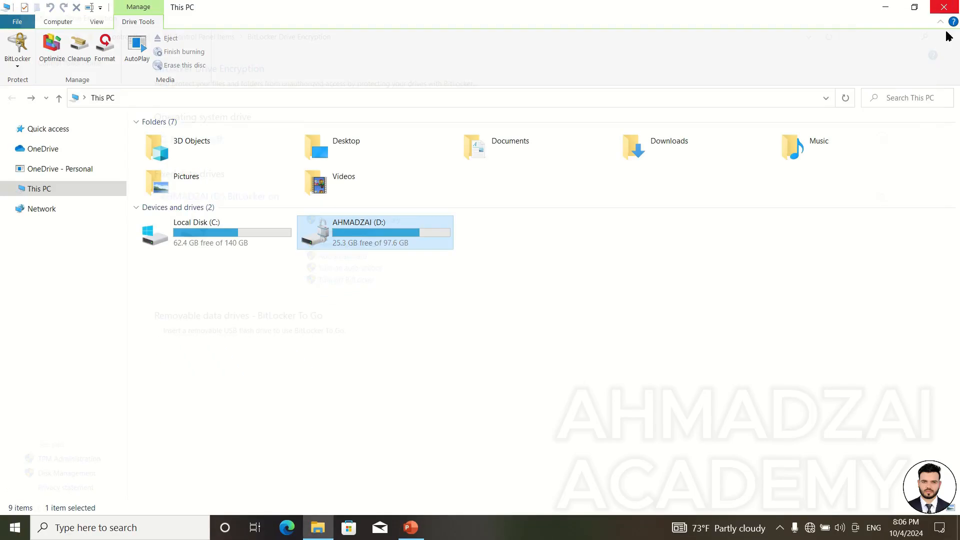
click(530, 270)
drag(512, 299, 386, 249)
click(486, 287)
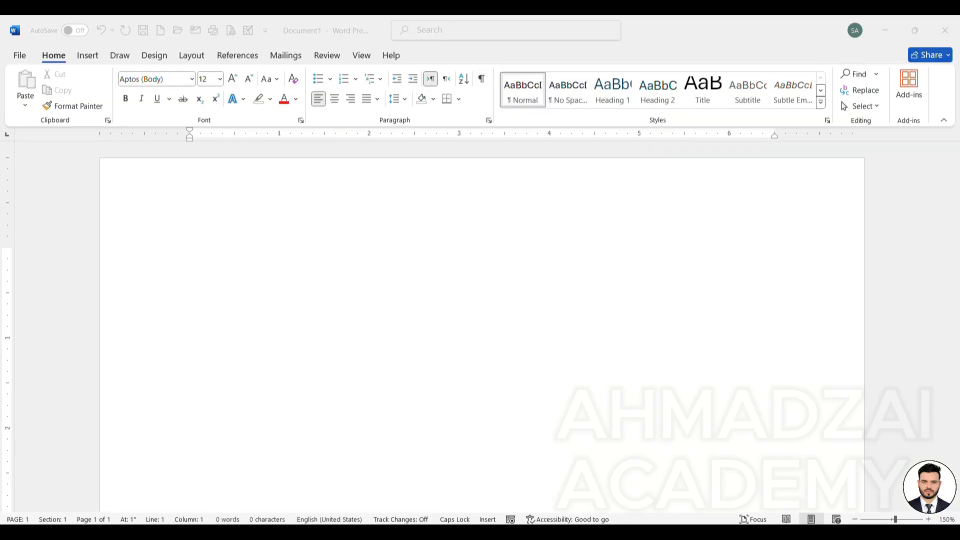